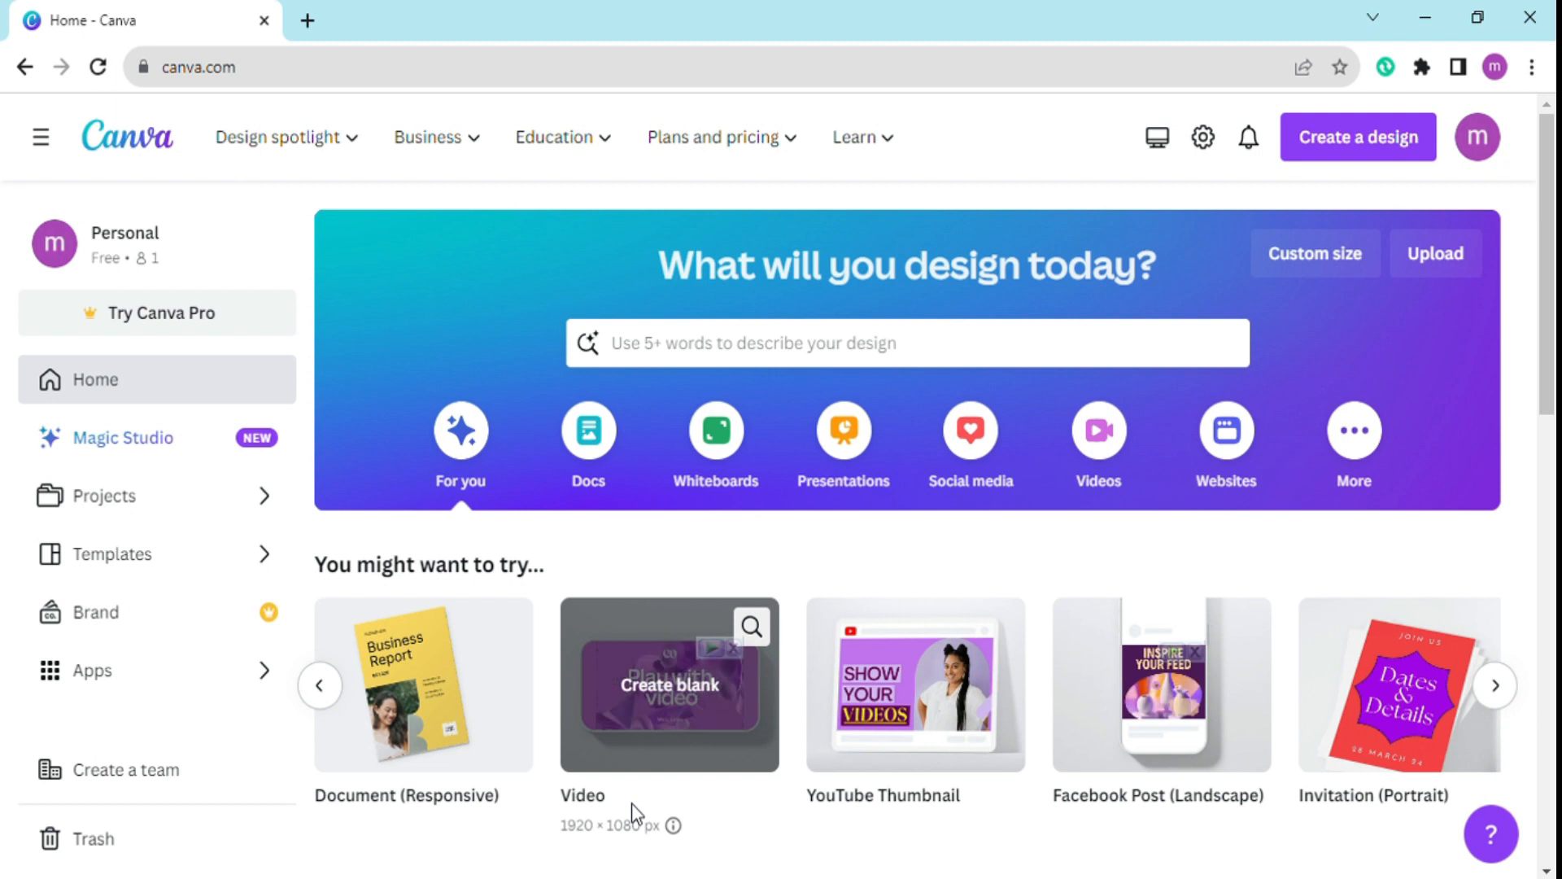
Create a blank 1920 × 1080 px video design and upload the river video.
left_click(640, 749)
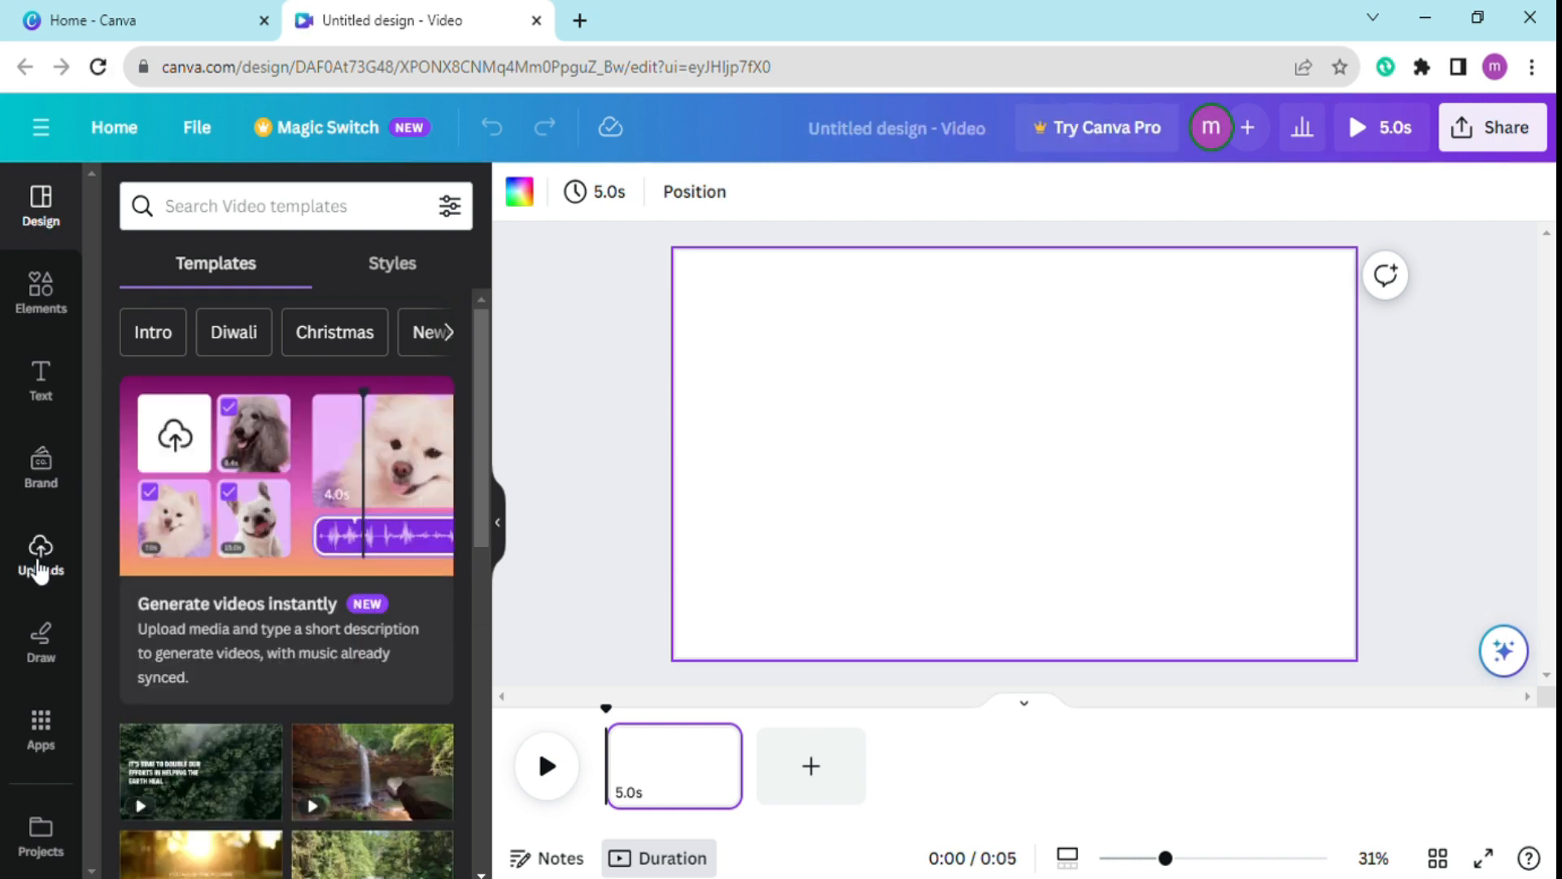
left_click(39, 564)
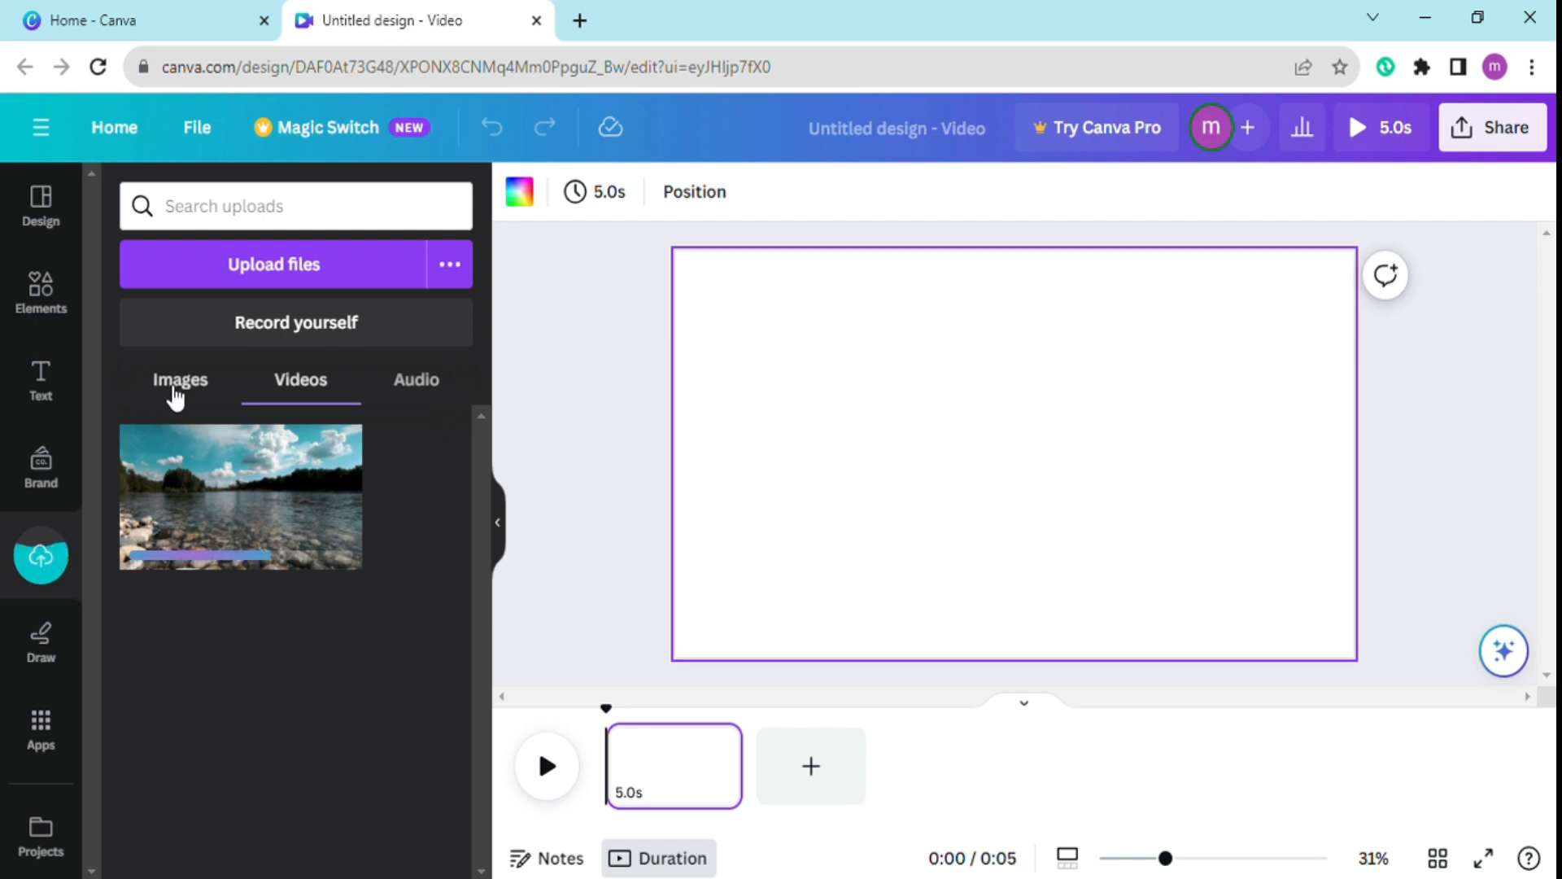
Search the frames for "W" and place a bold W letter frame on the left side of the page.
left_click(34, 308)
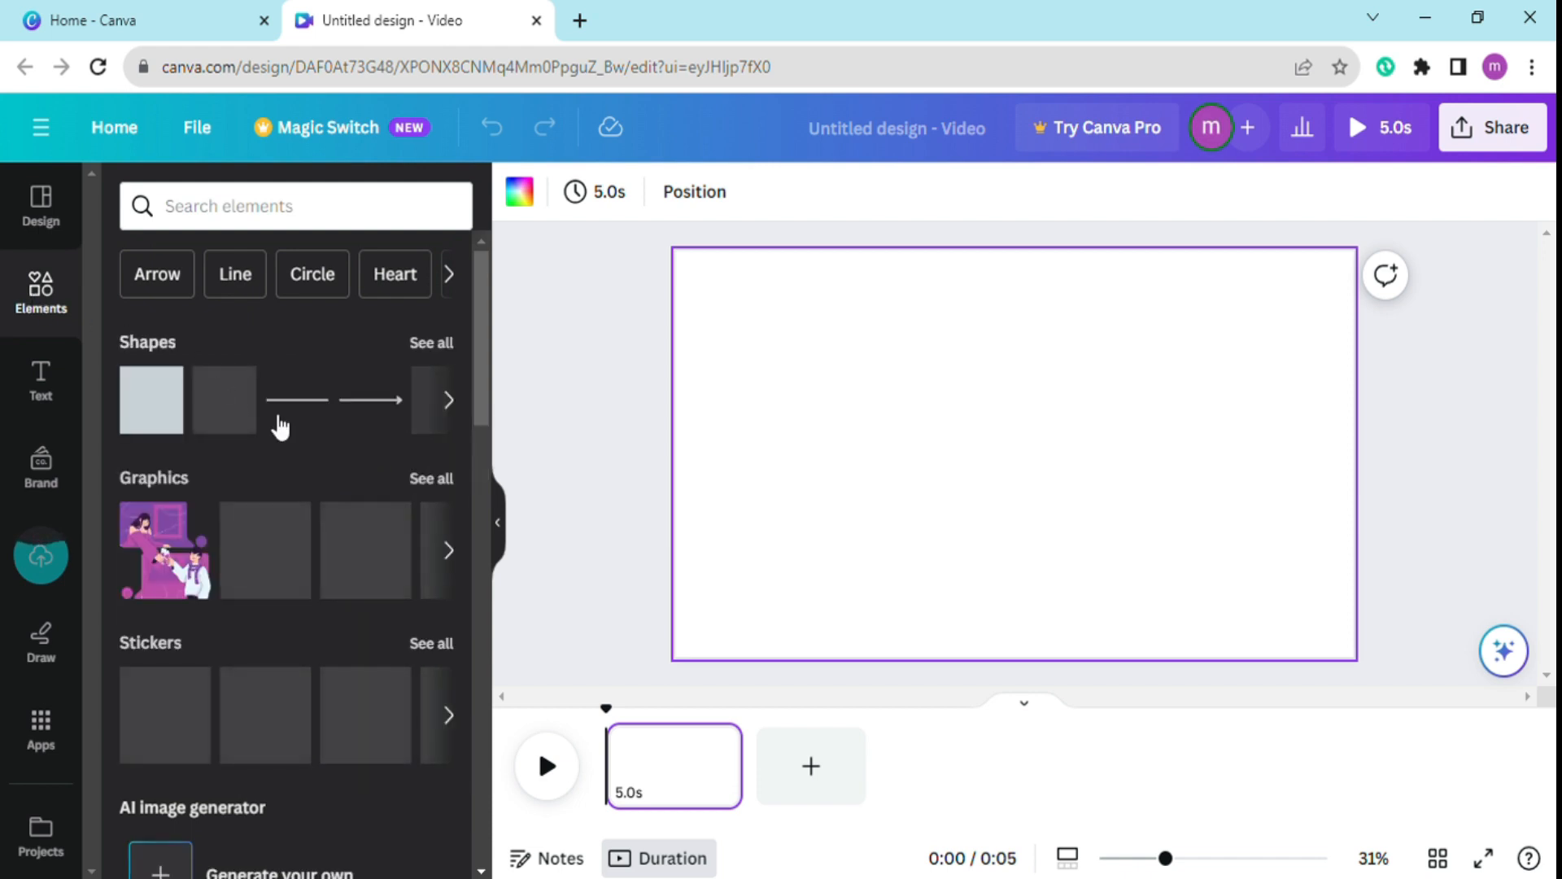
left_click_drag(486, 365, 444, 741)
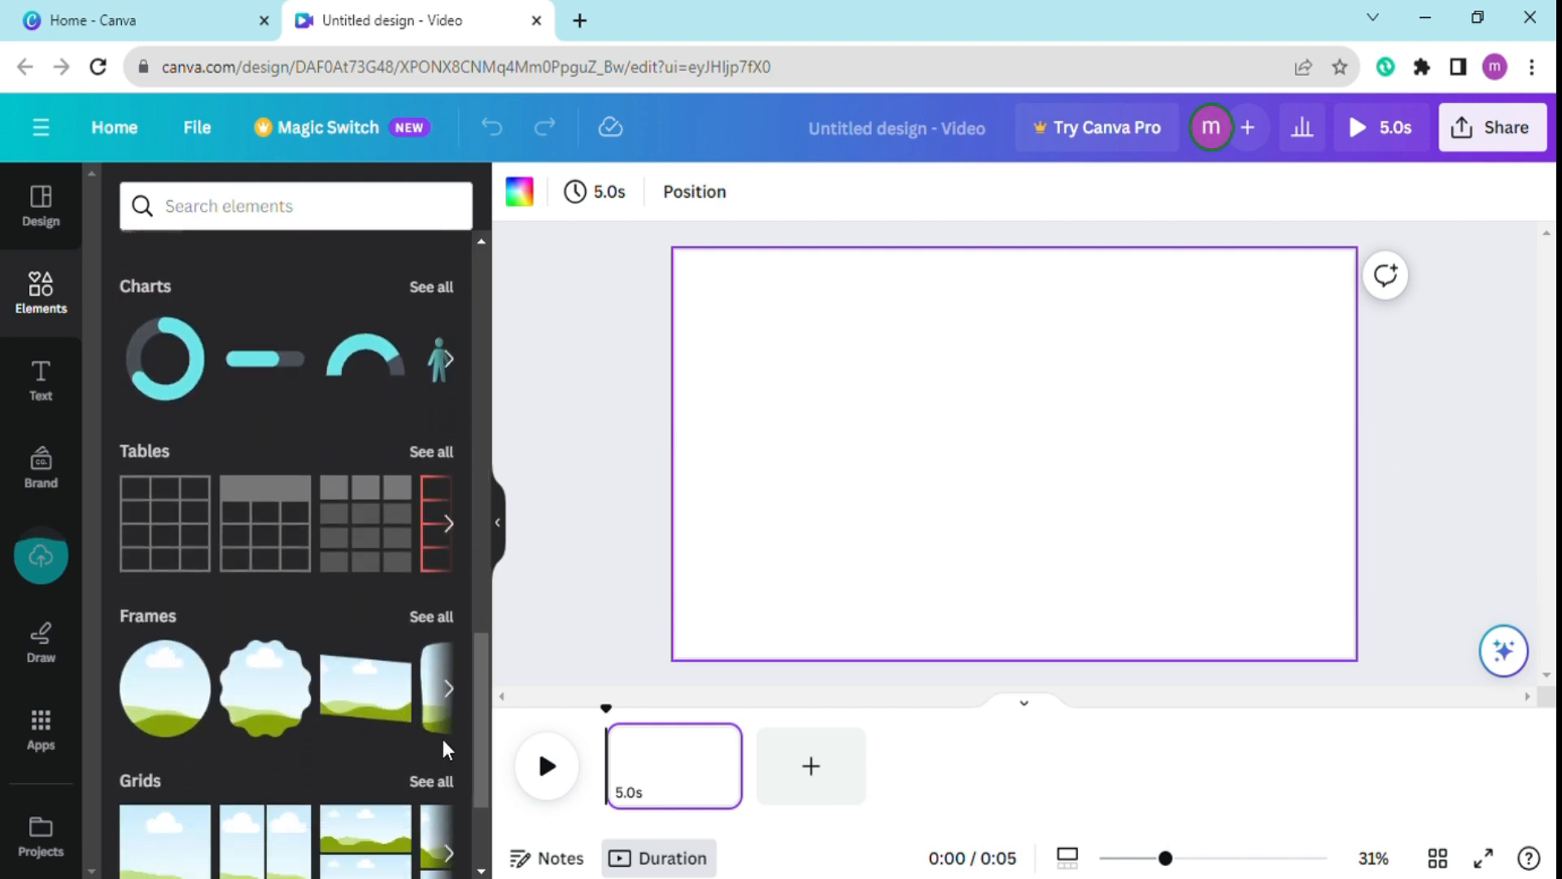
left_click(439, 620)
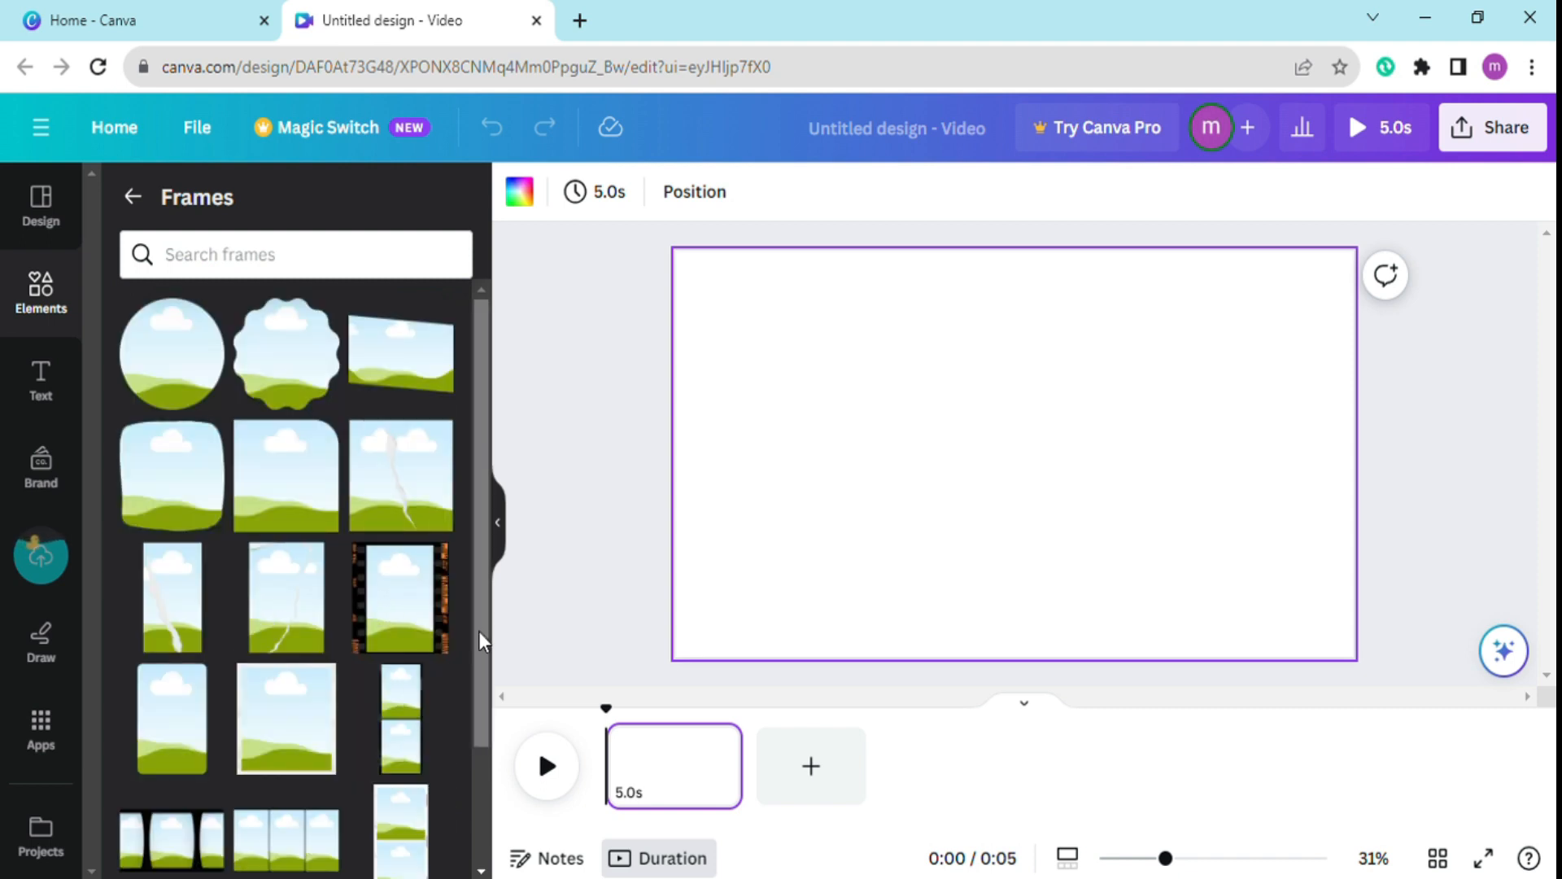
left_click(228, 258)
type("W")
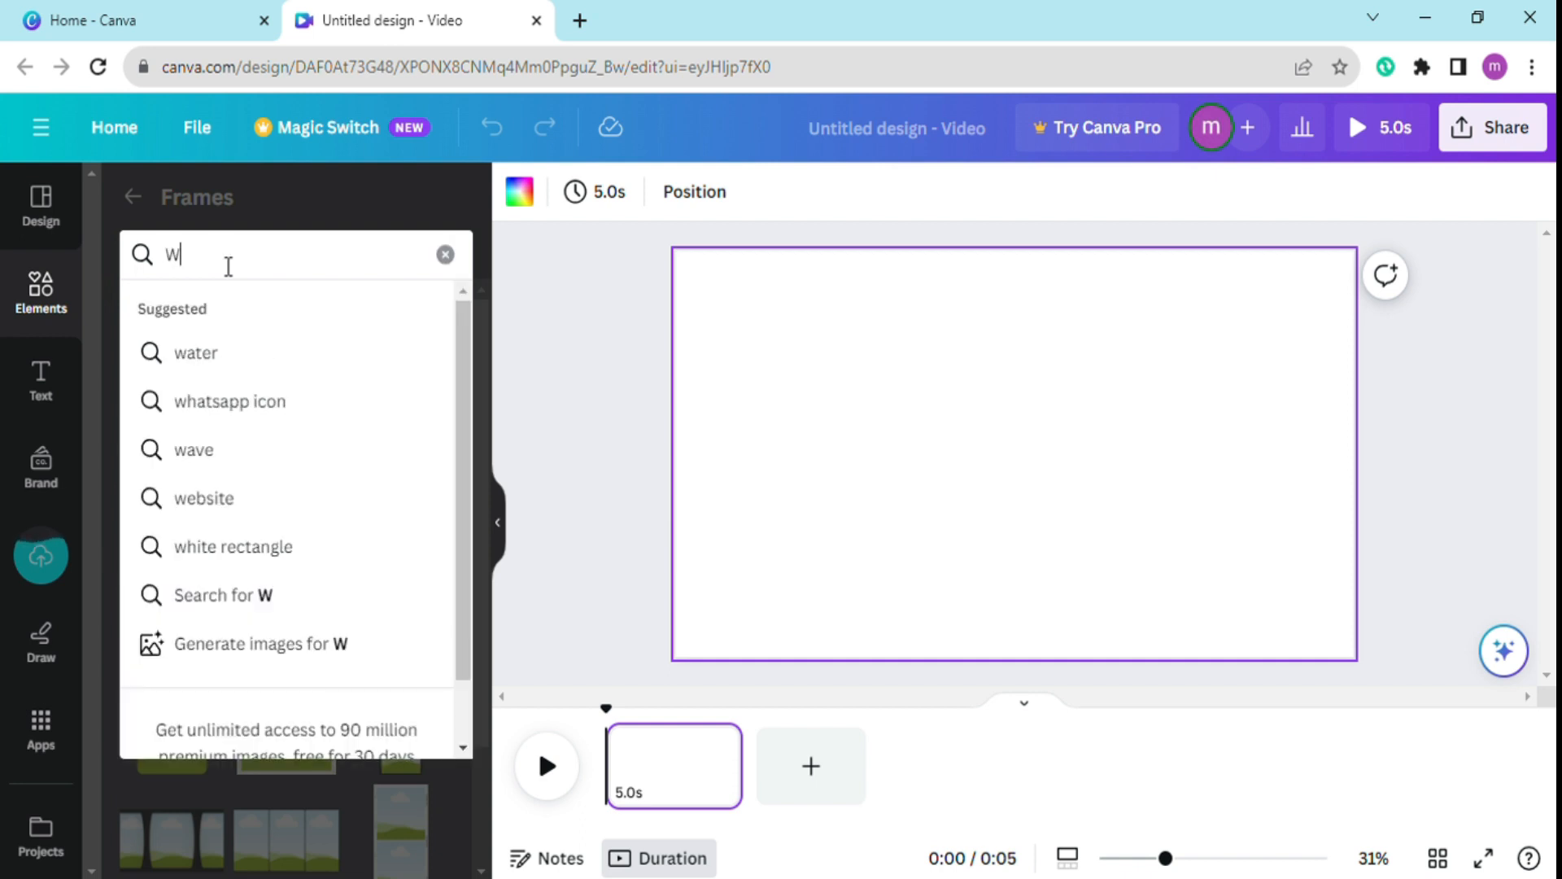
key("Return")
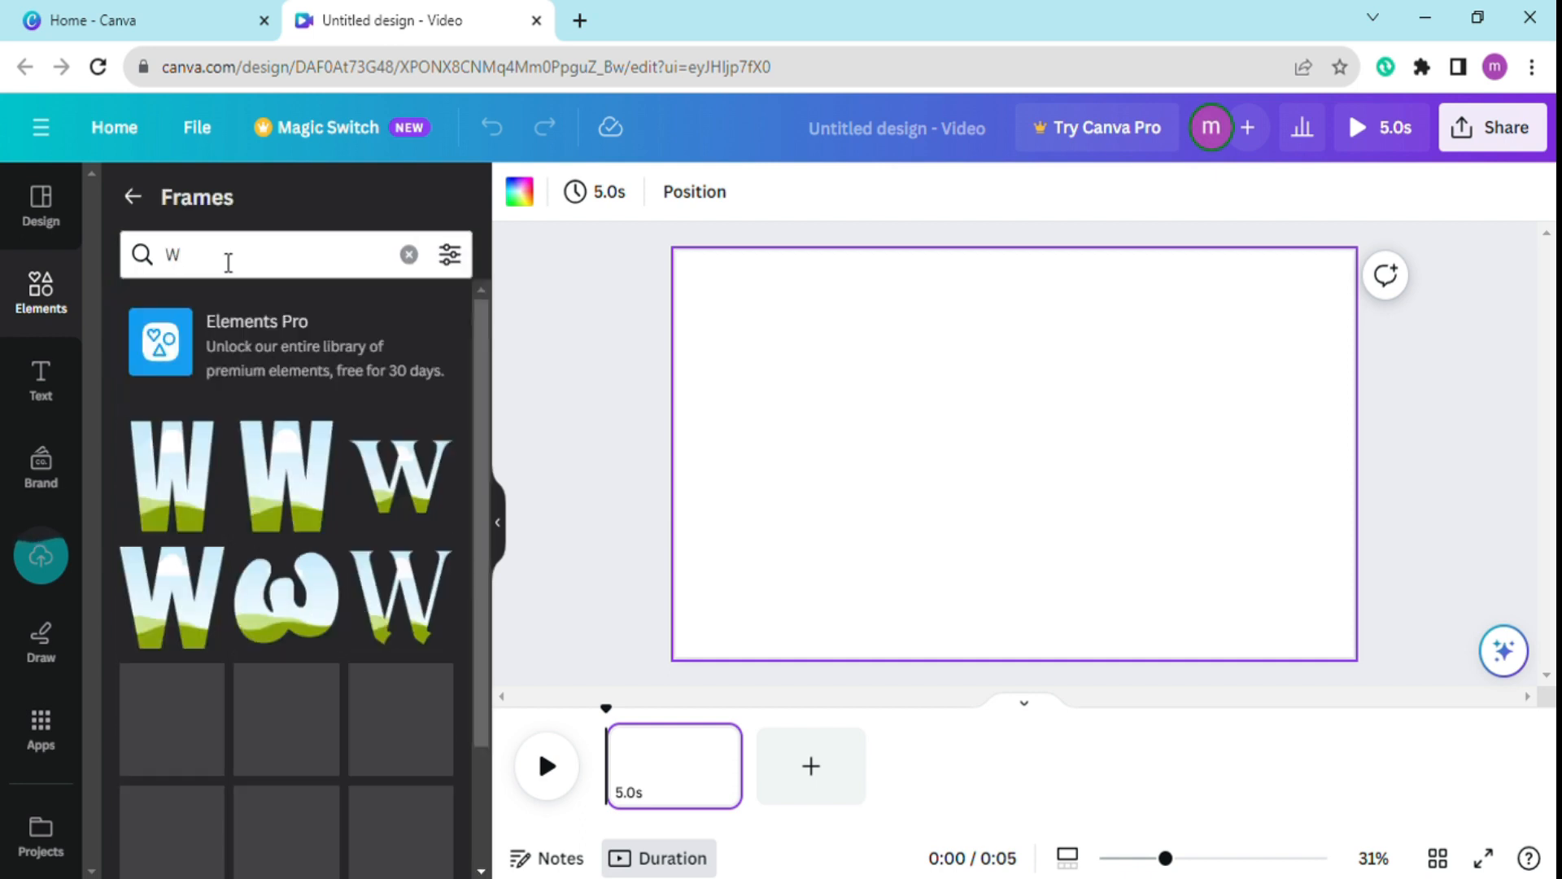
left_click_drag(265, 504, 757, 445)
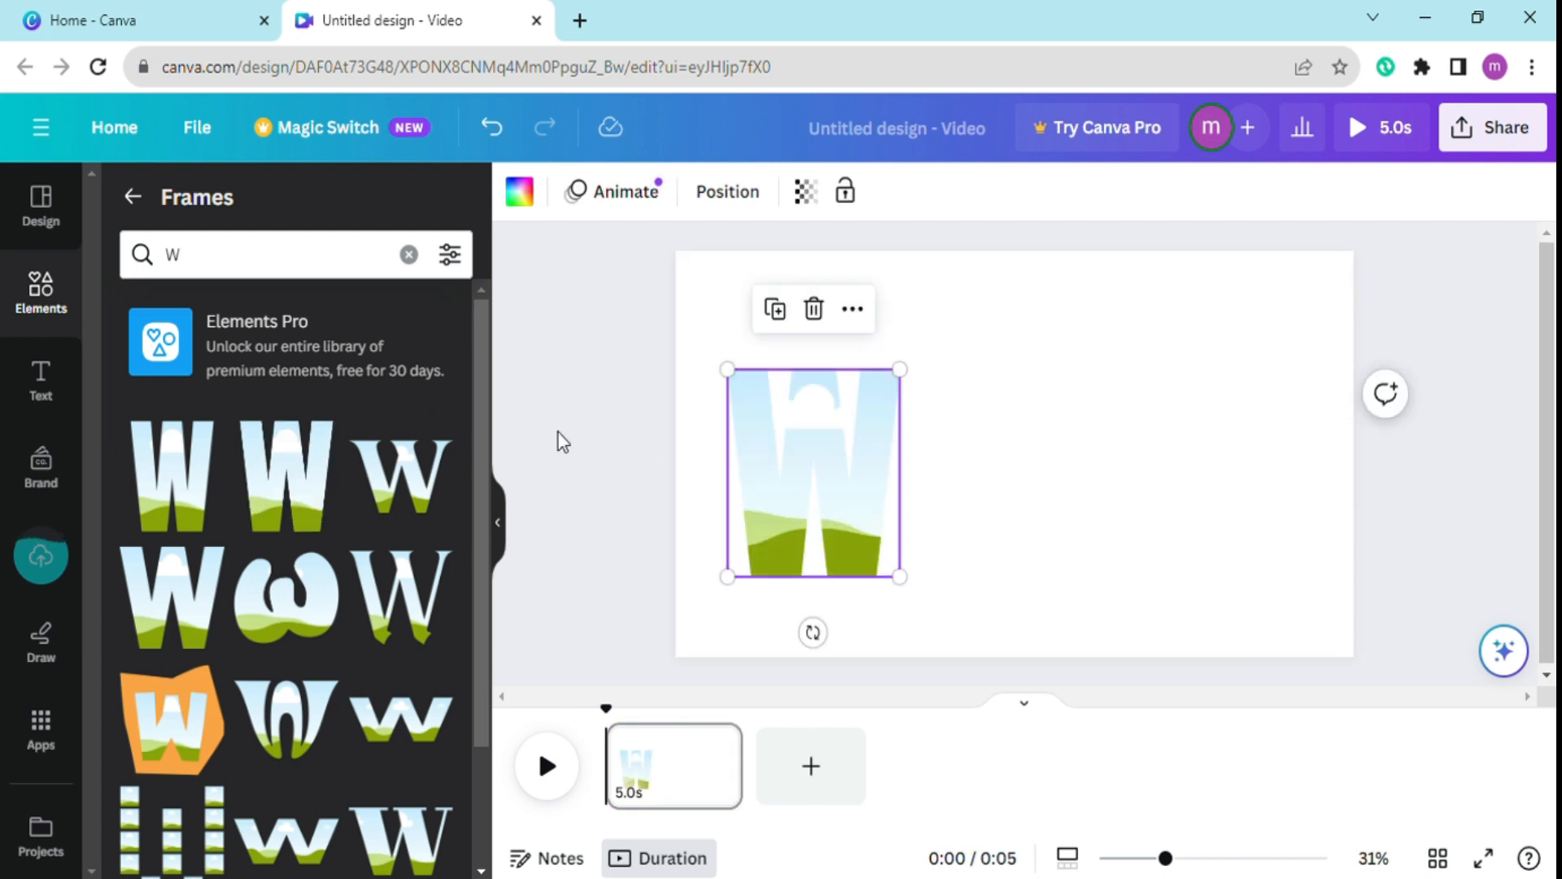
Search the frames for "A" and place the wide bold A letter frame directly right of the W.
left_click(233, 281)
key("BackSpace")
type("A")
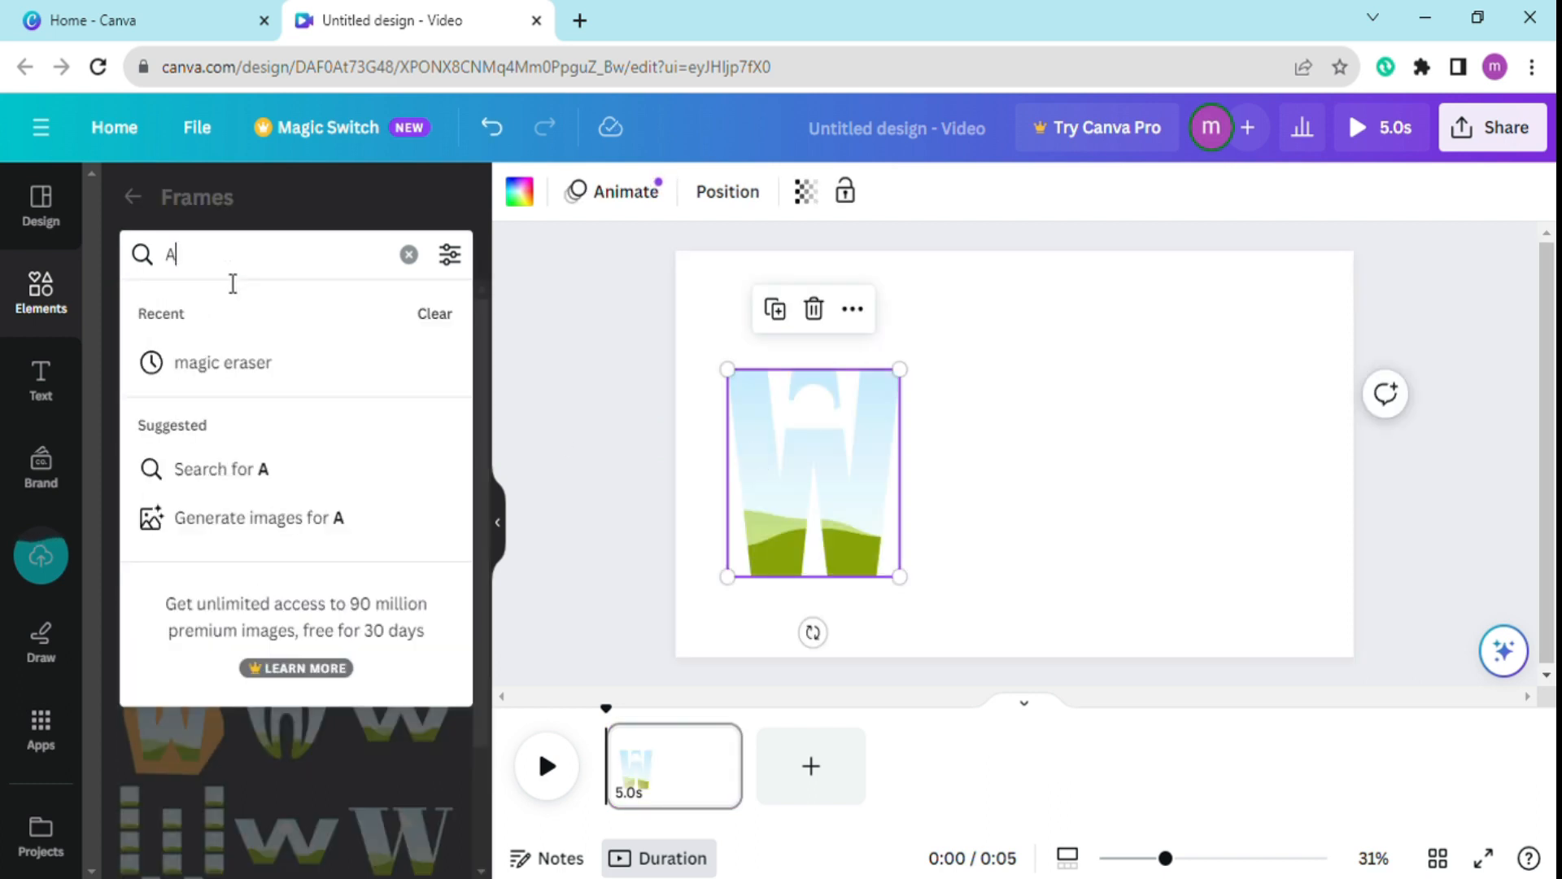
key("Return")
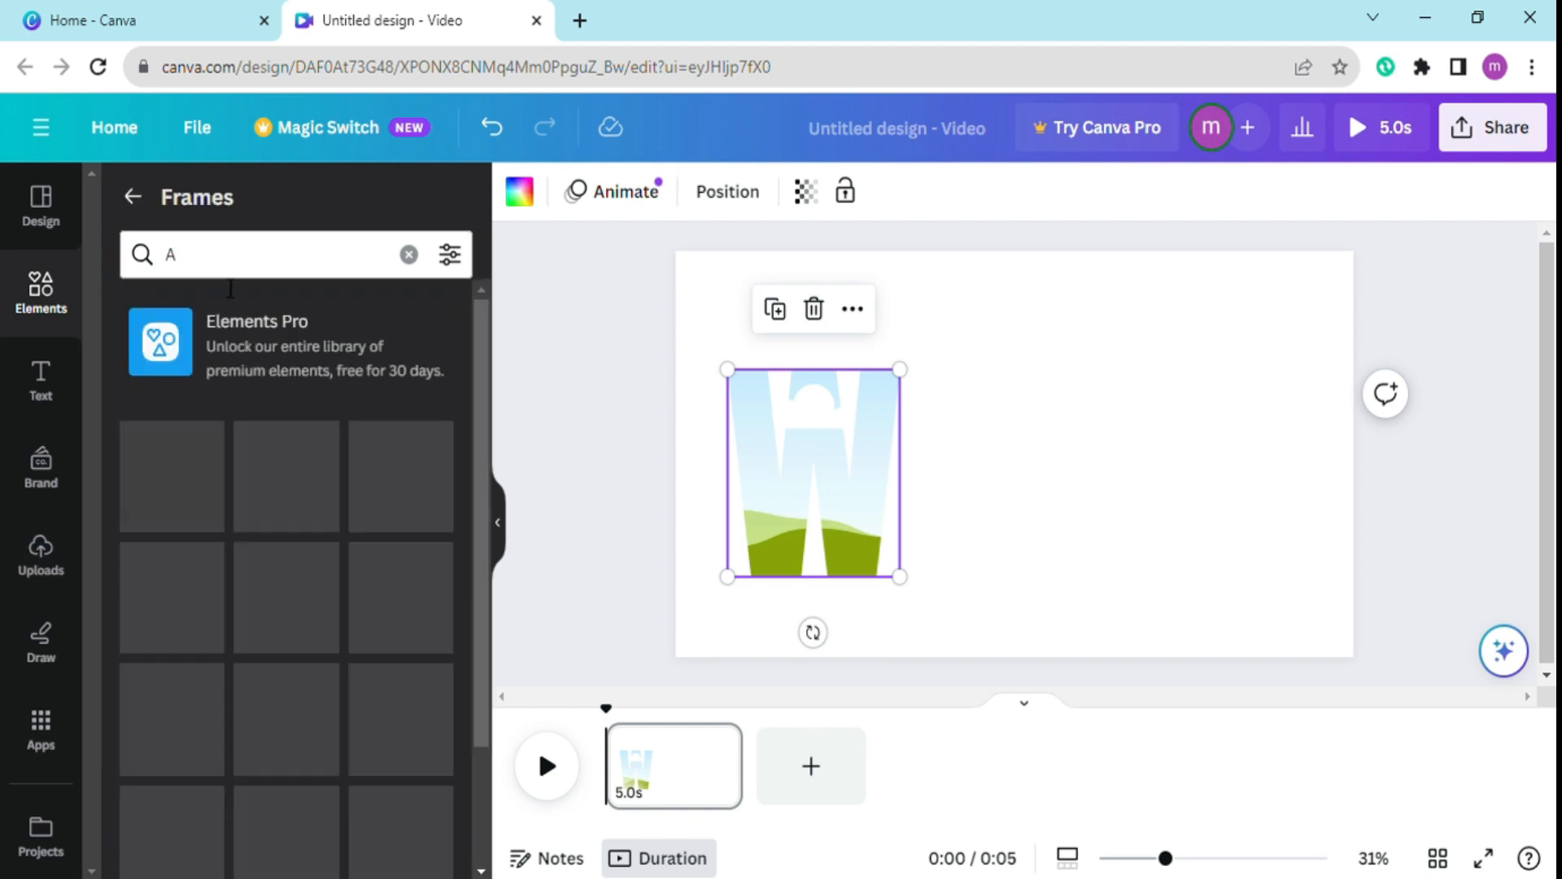
left_click_drag(199, 512, 972, 450)
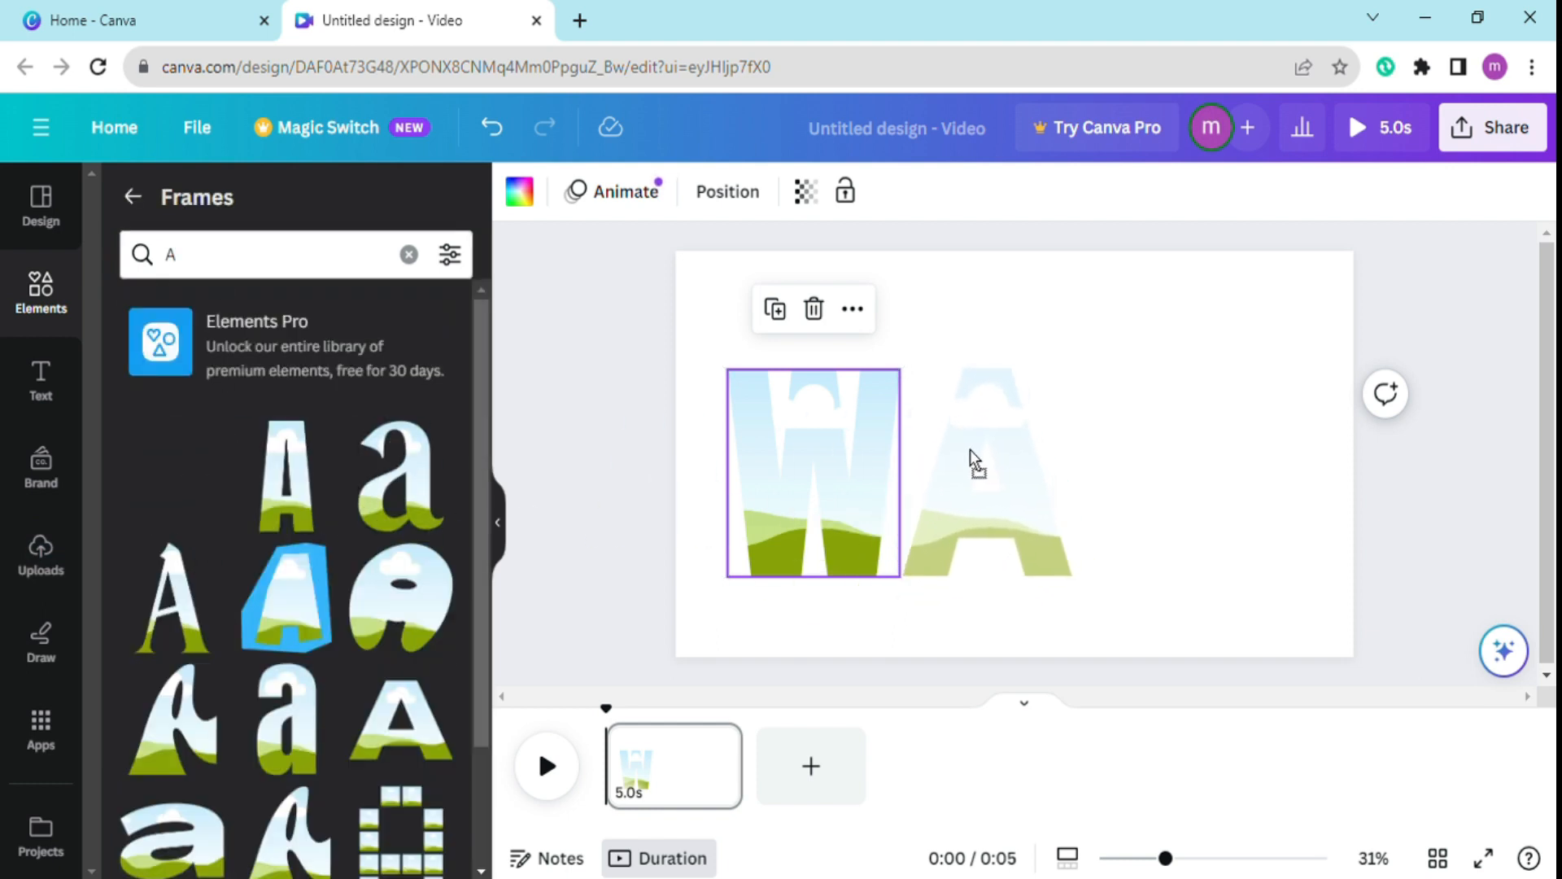
Search the frames for "T" and place a bold T letter frame directly right of the A.
left_click(224, 271)
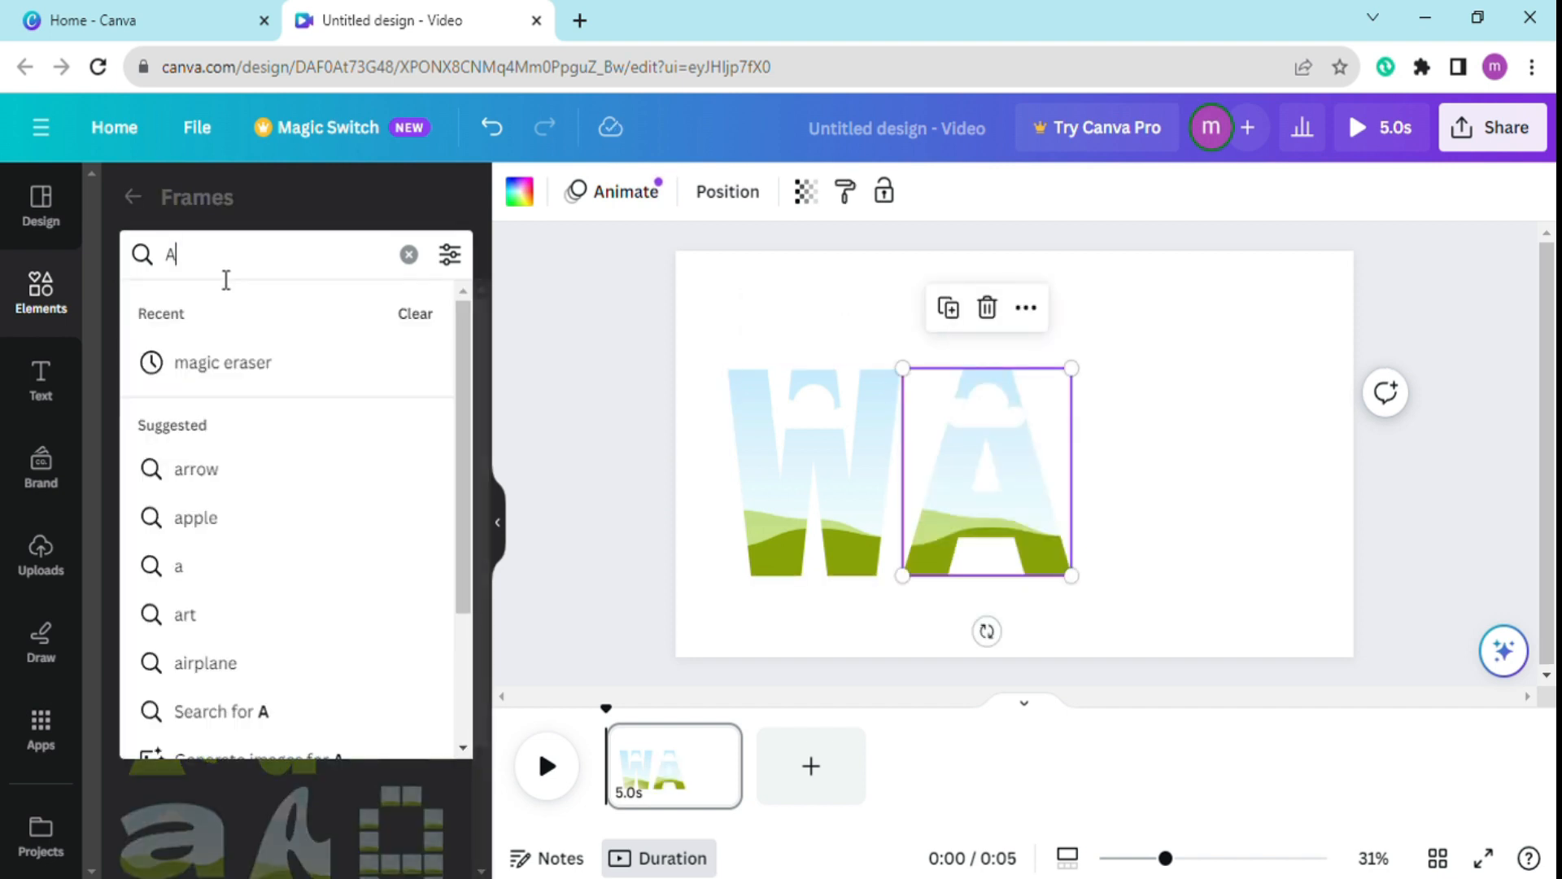
key("BackSpace")
type("T")
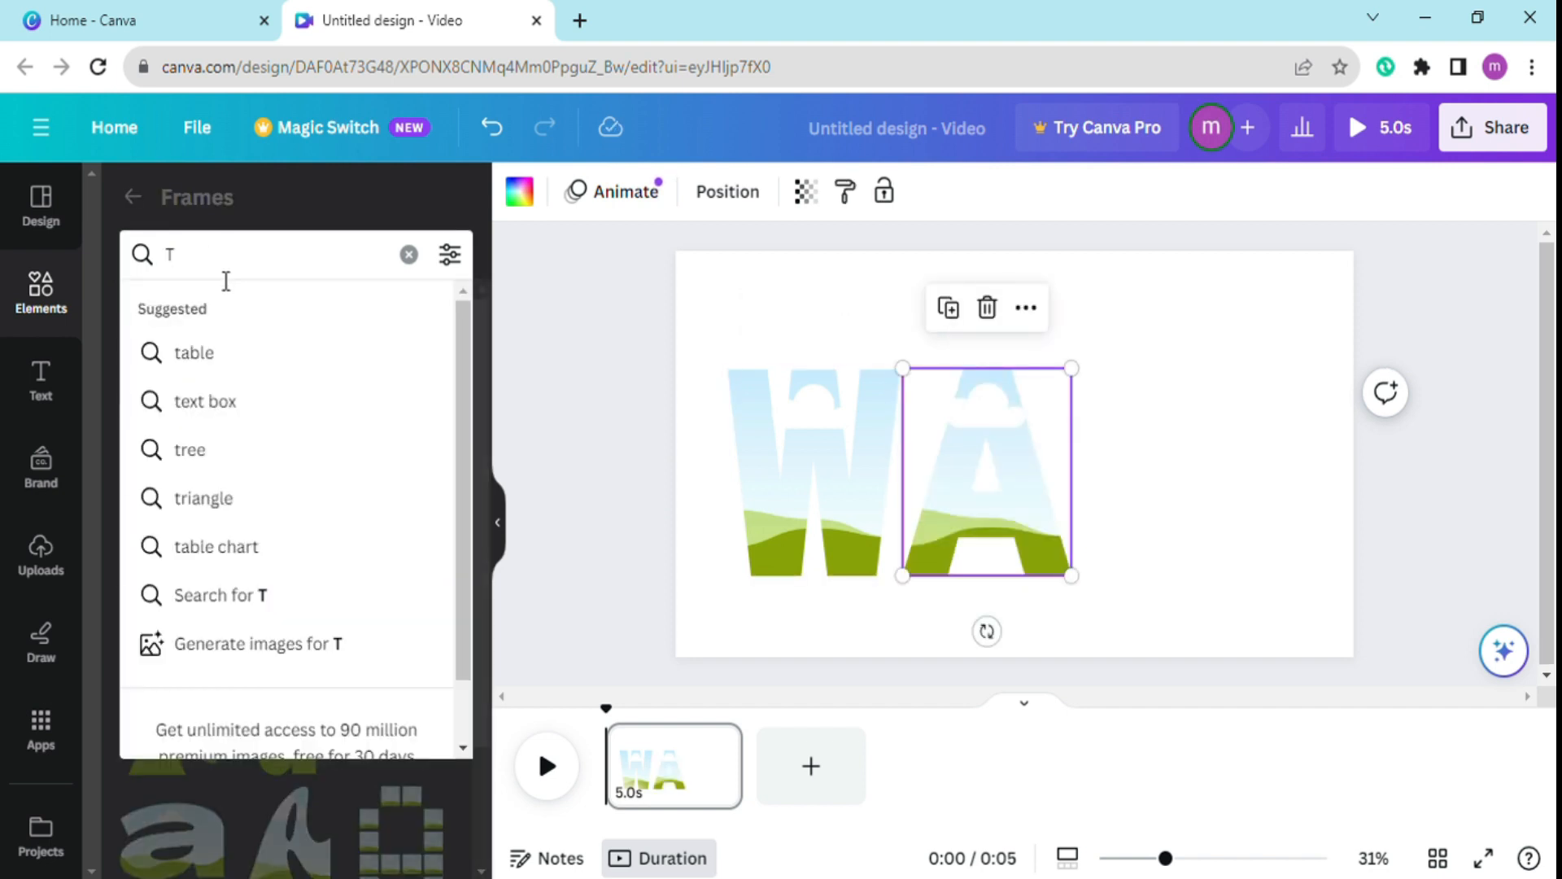
key("Return")
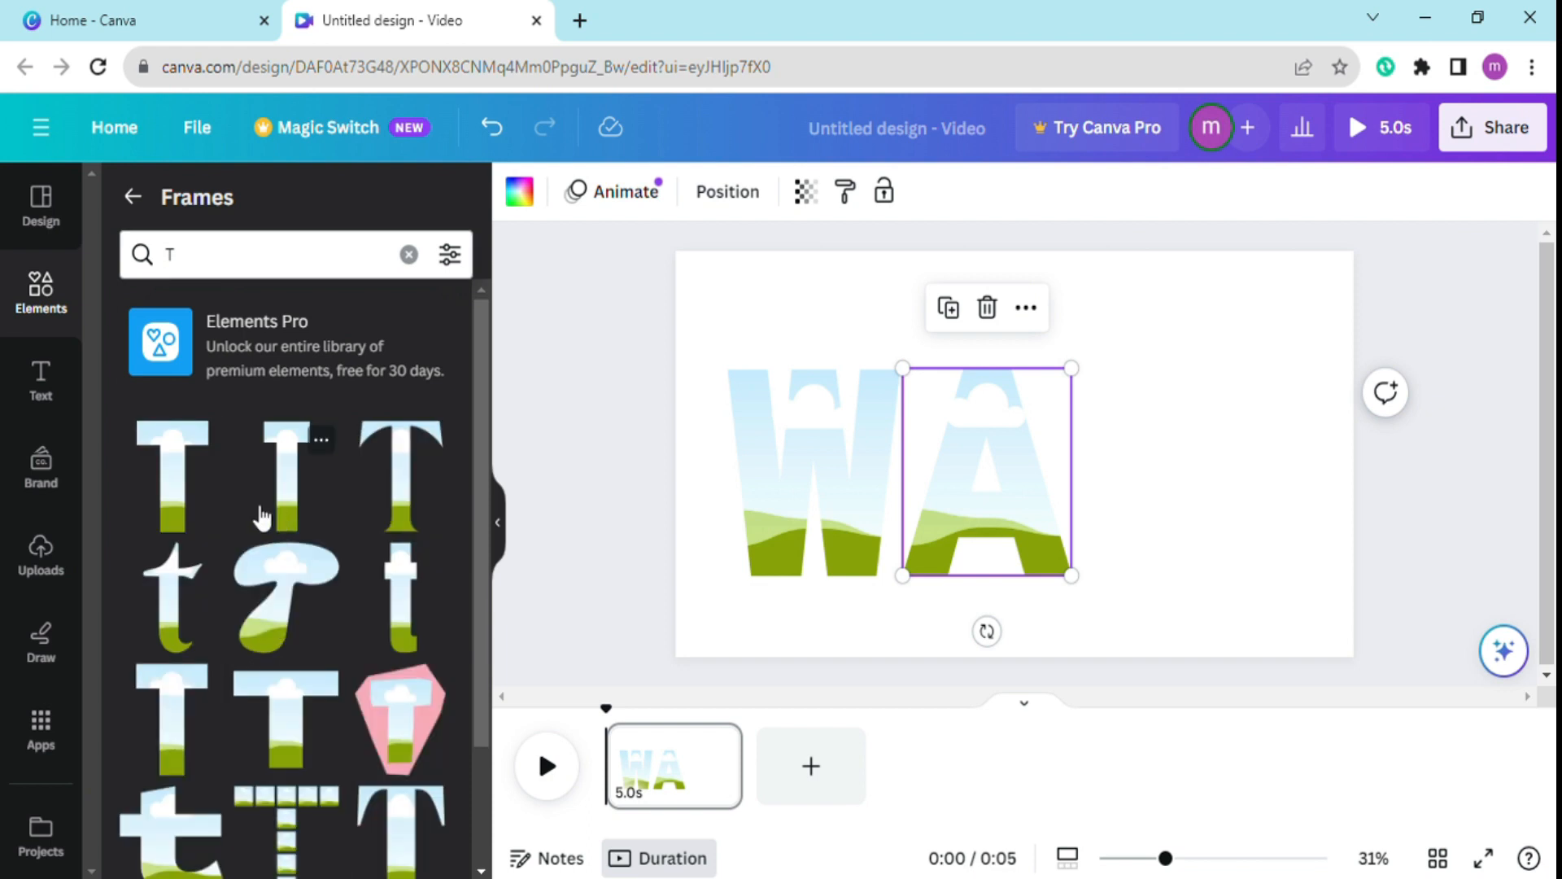
left_click_drag(189, 488, 1136, 422)
Add matching E and R letter frames after the T to complete the word WATER across the page.
left_click(290, 254)
double_click(290, 255)
key("BackSpace")
type("E")
key("Return")
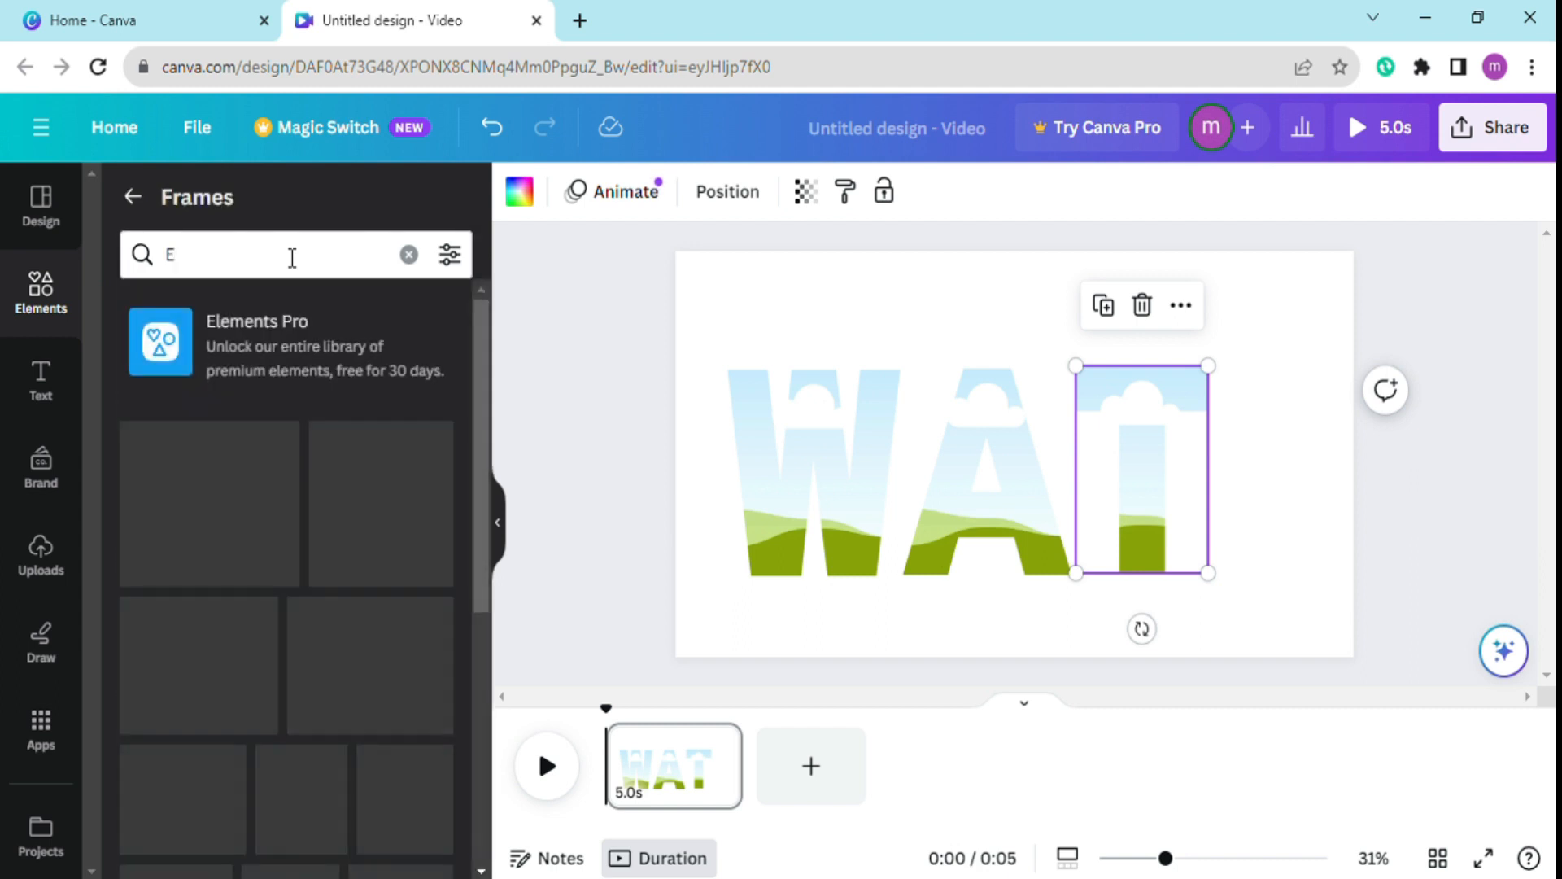
left_click_drag(186, 511, 1266, 446)
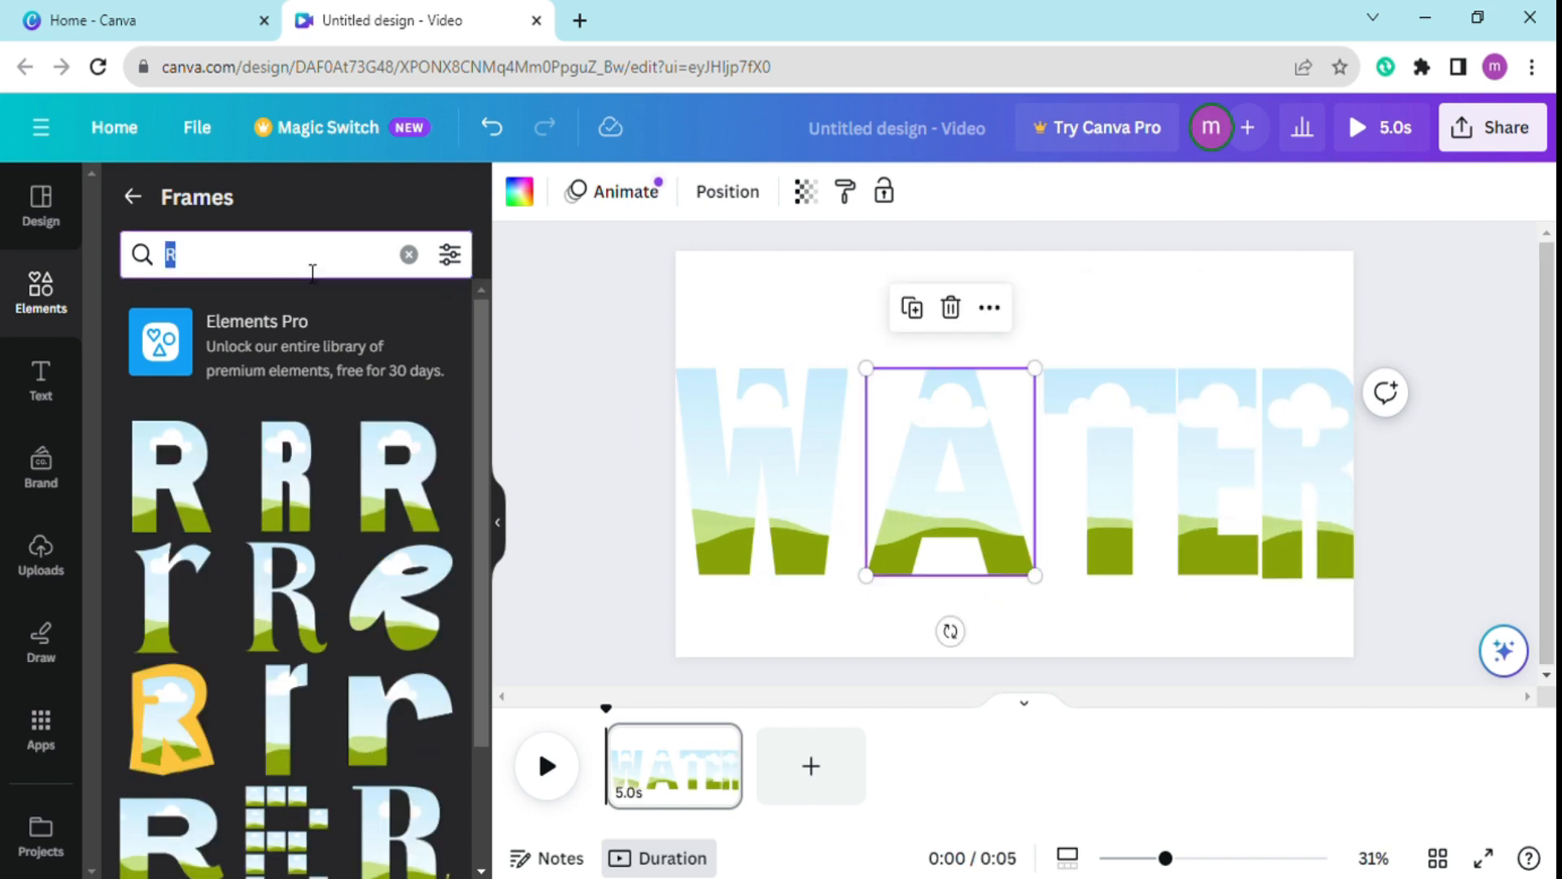
Replace the wide A frame with the narrower A letter frame and close up the spacing between the letters.
key("BackSpace")
type("A")
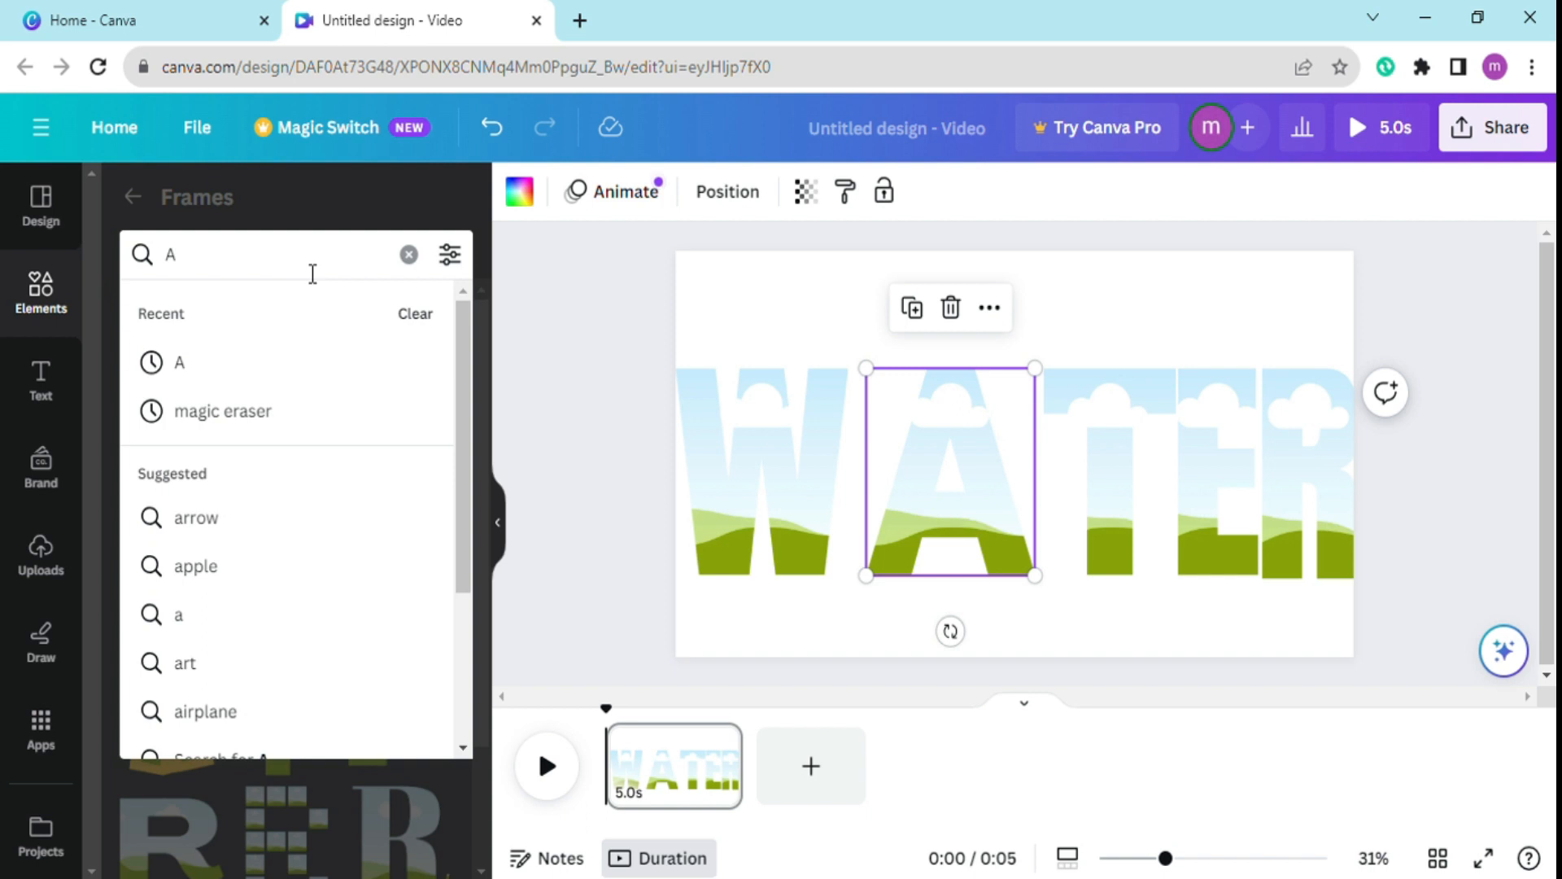
key("Return")
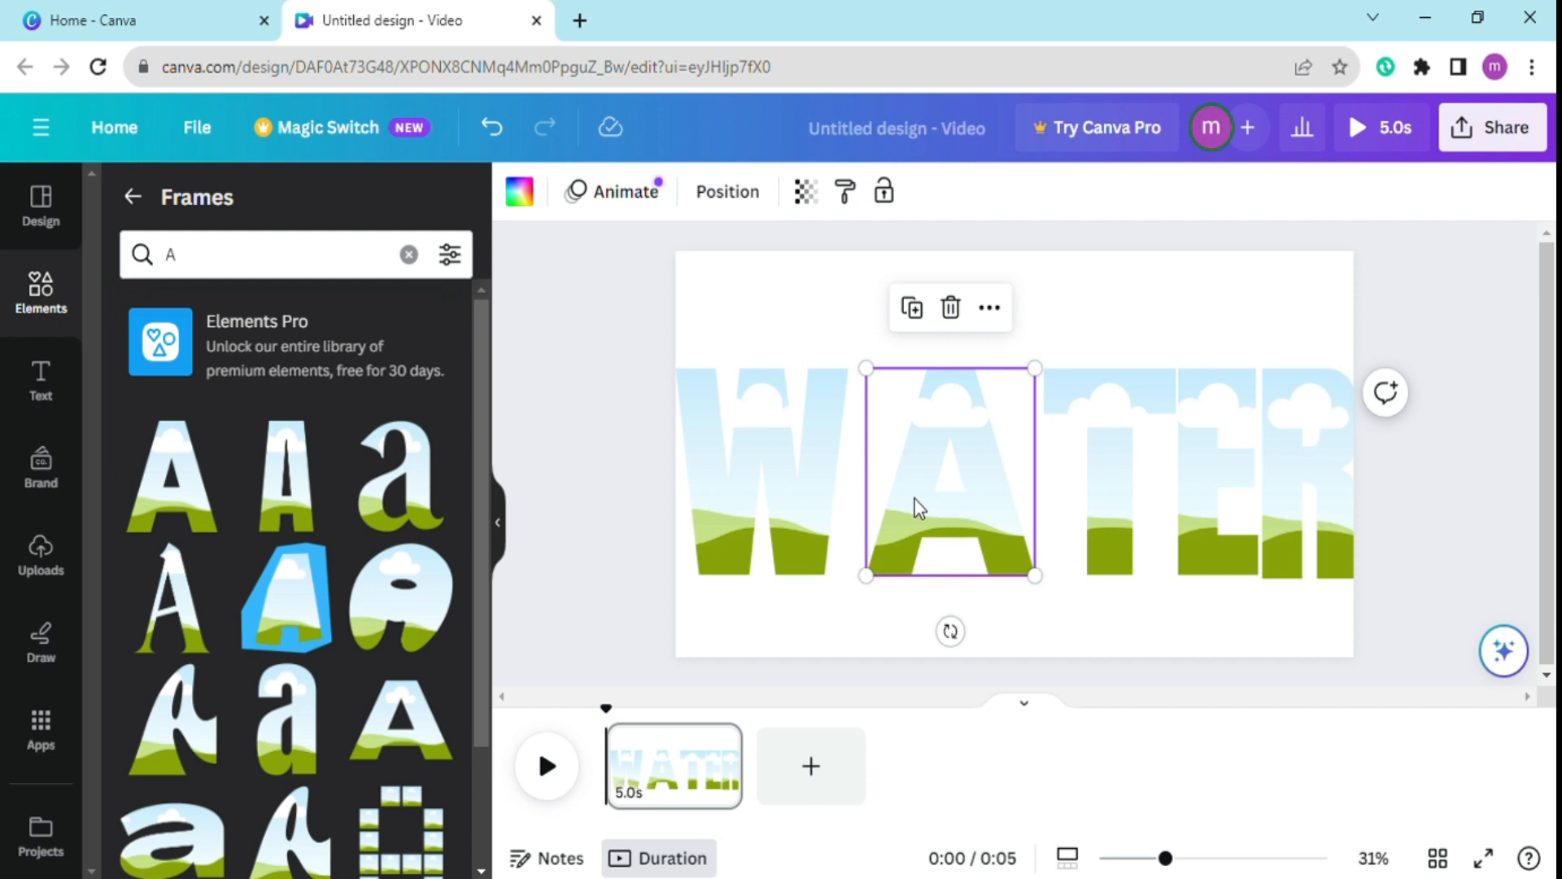
left_click(950, 307)
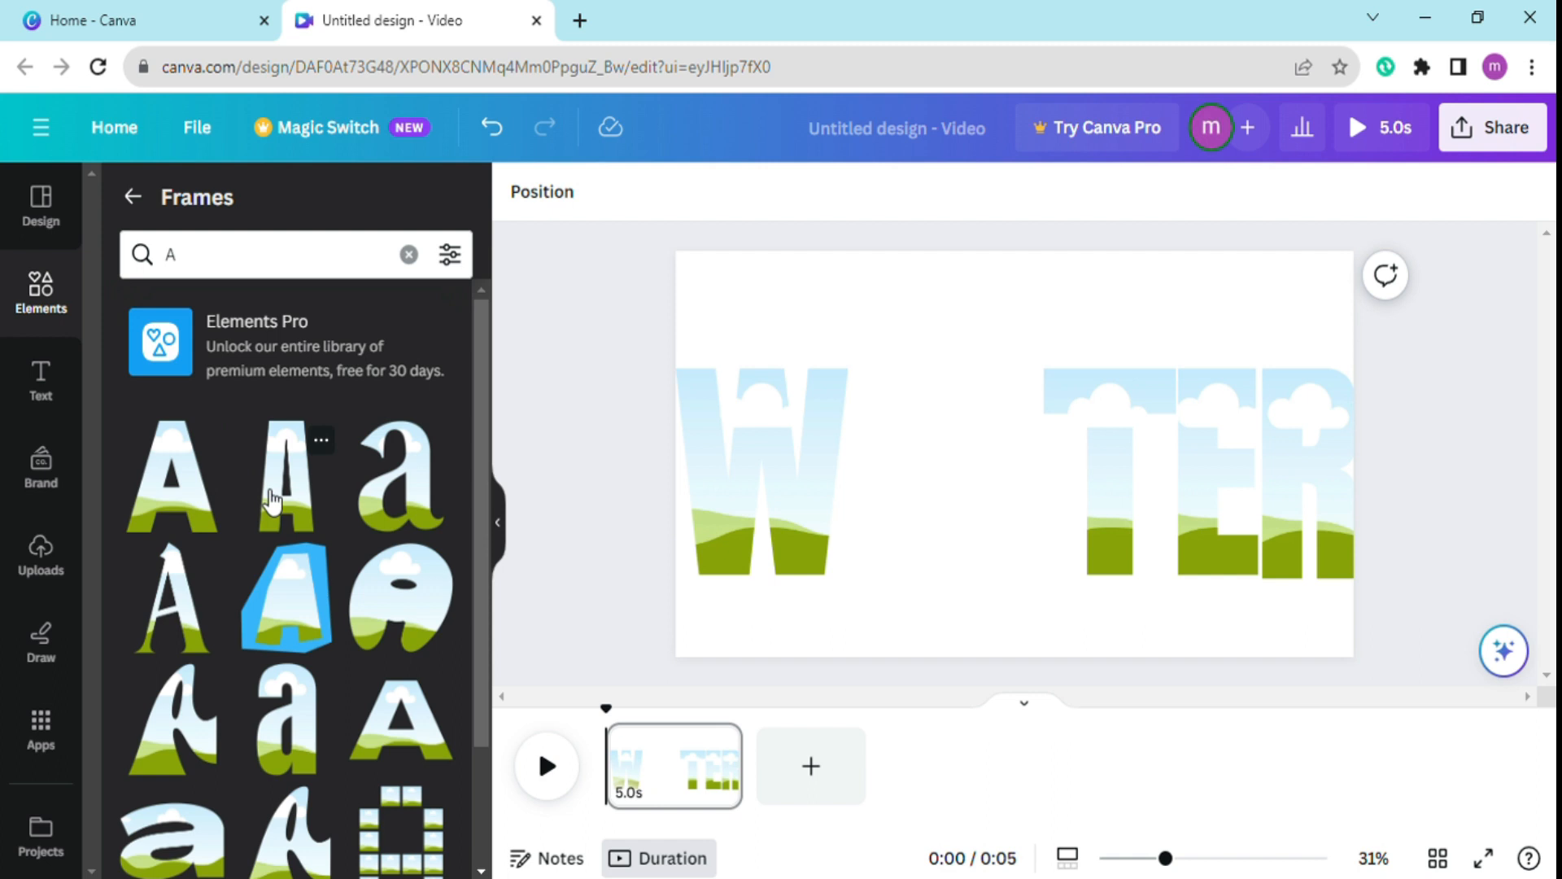
left_click_drag(286, 511, 924, 504)
left_click_drag(718, 478, 750, 481)
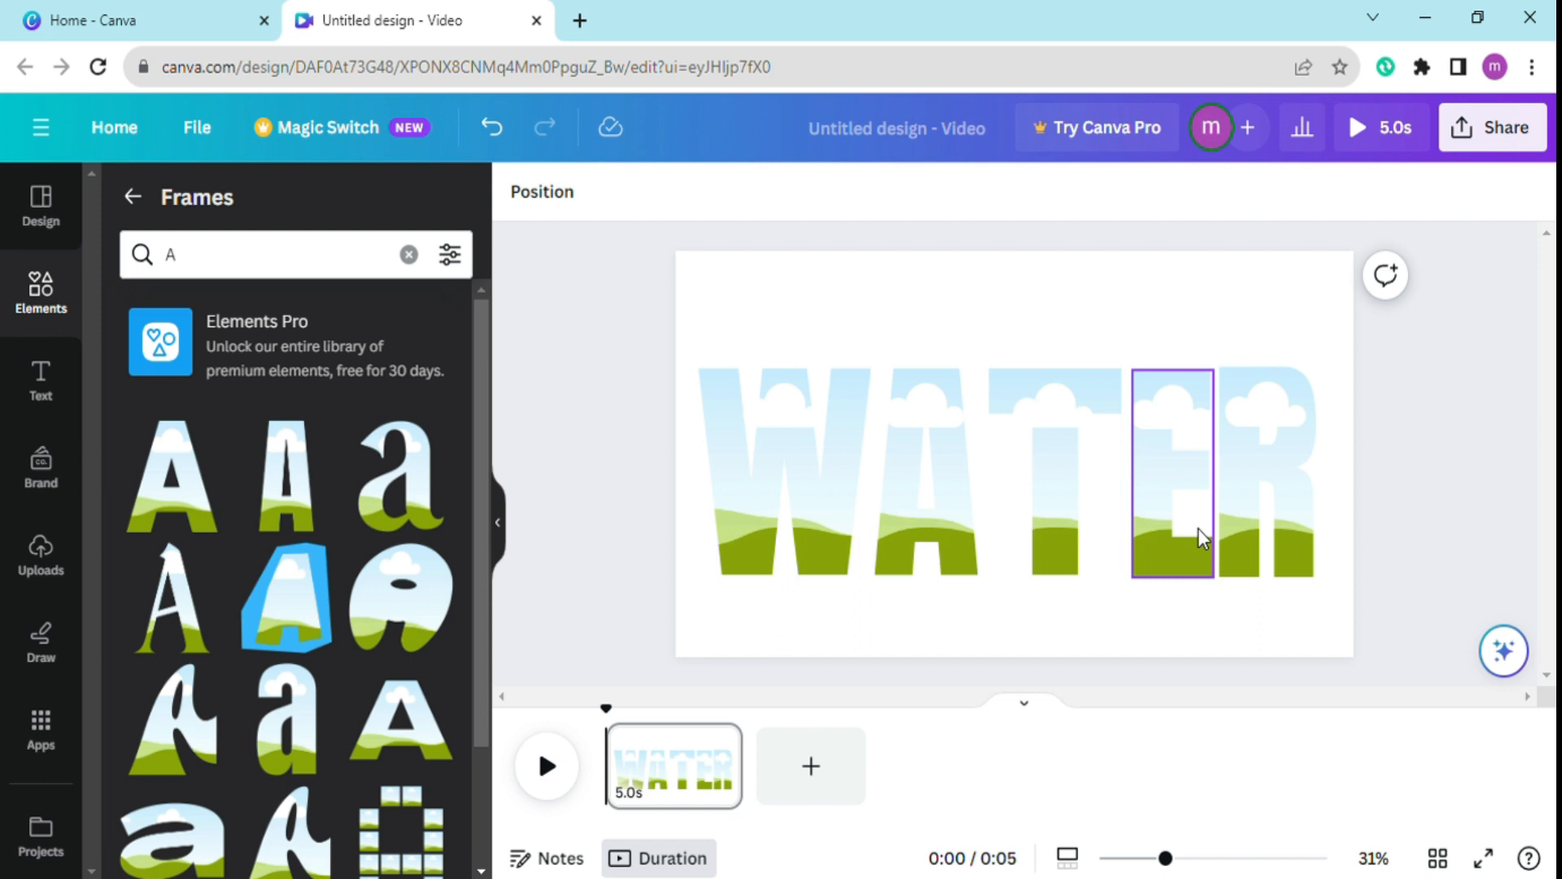
Select all five WATER letter frames together, centre them on the page and enlarge them slightly.
key("ctrl+a")
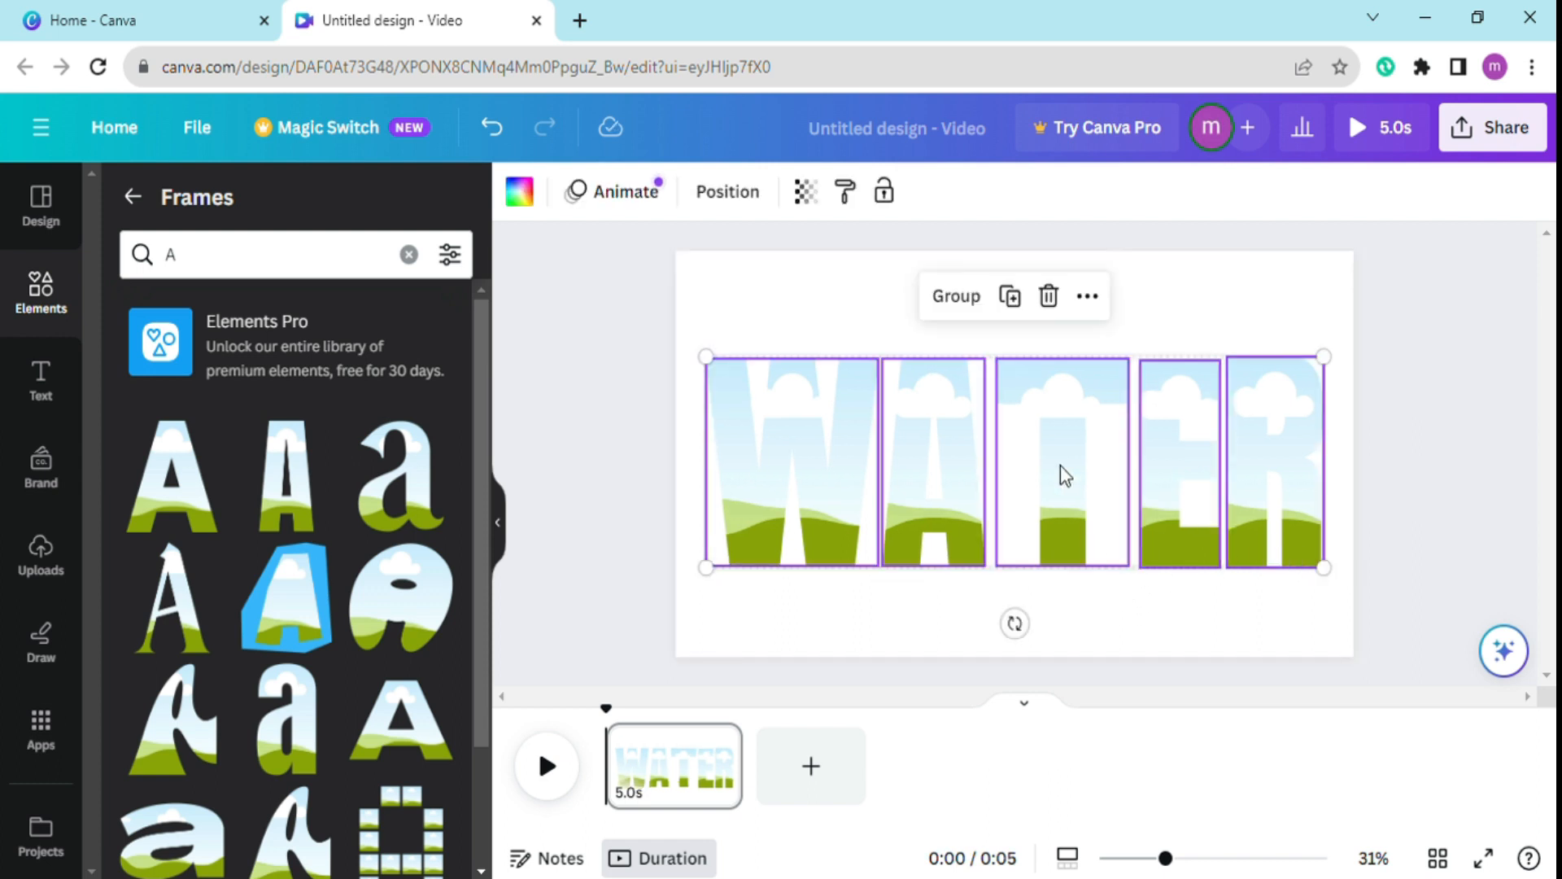
left_click(794, 319)
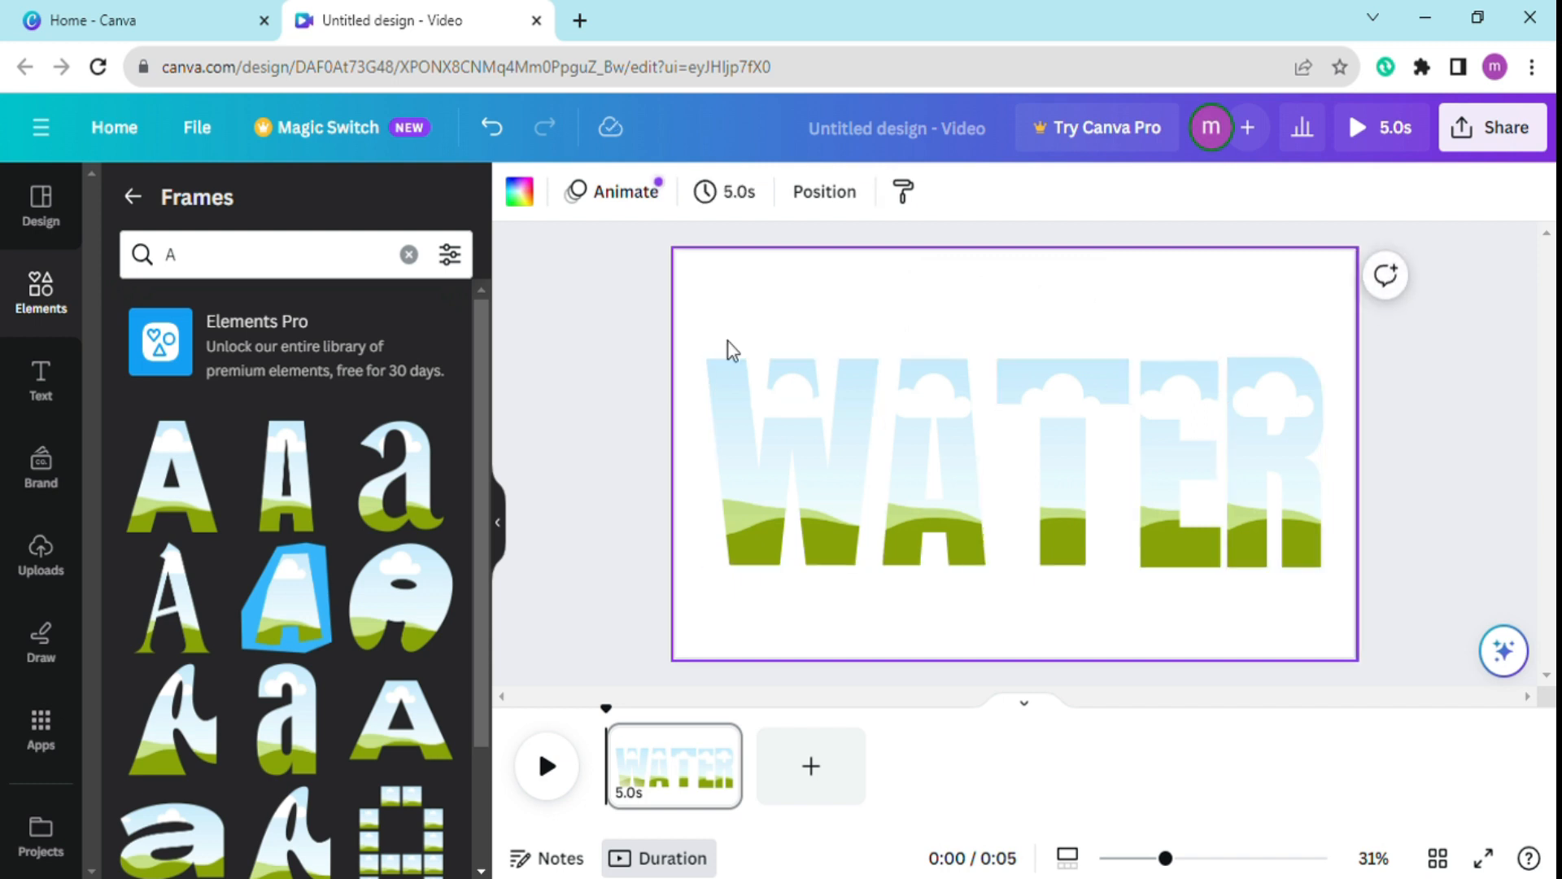
left_click_drag(729, 342, 1336, 607)
mouse_move(1053, 495)
left_mouse_down()
mouse_move(1072, 515)
mouse_move(1059, 515)
left_mouse_up()
left_click_drag(1317, 366, 1337, 355)
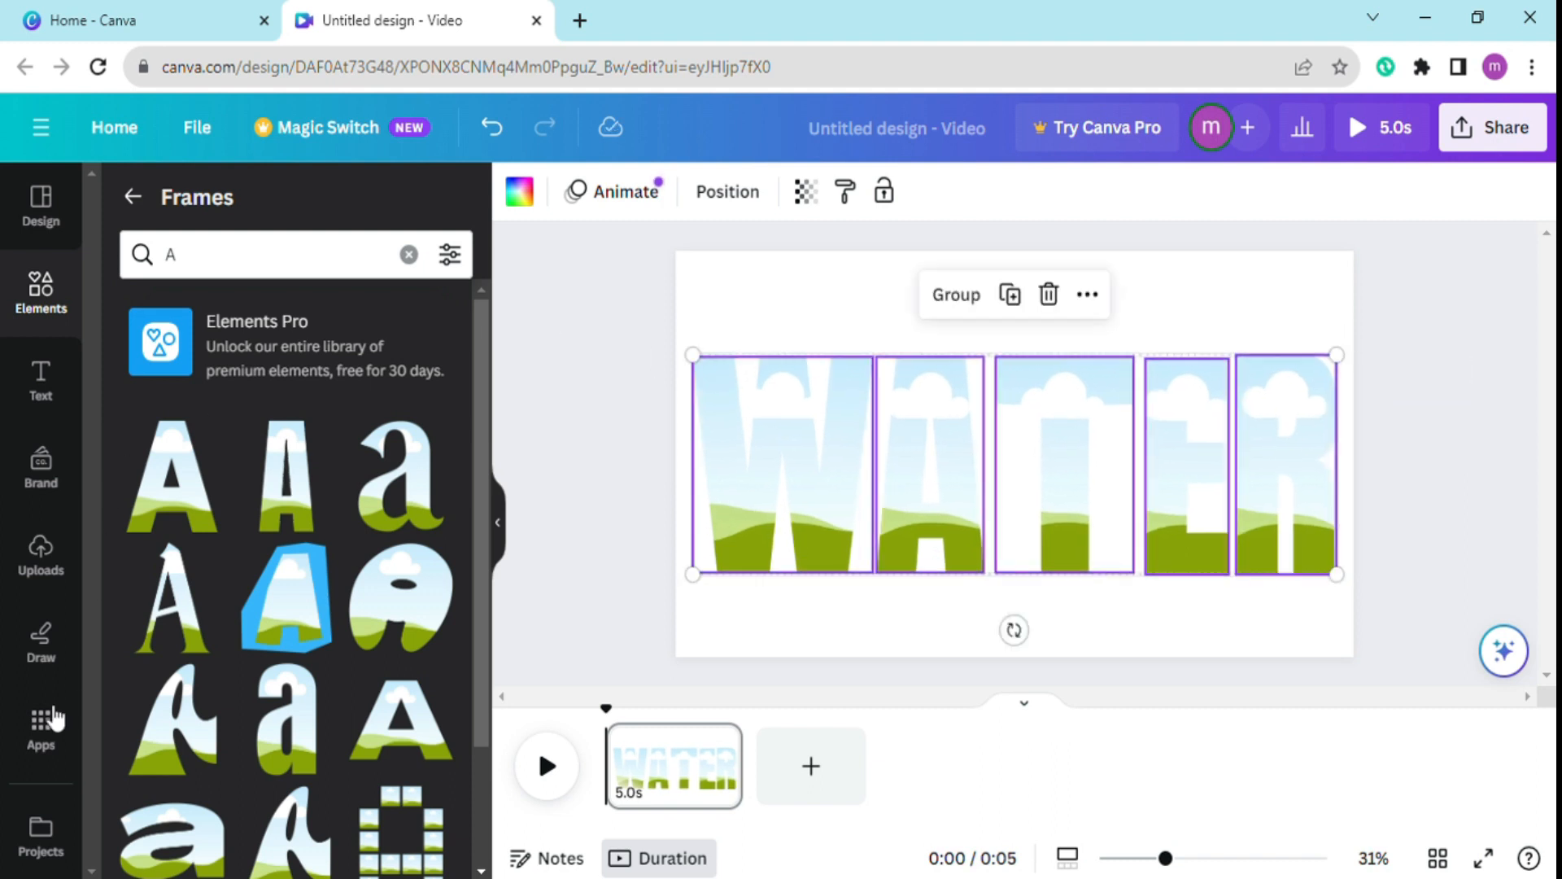
Fill the W, A and T letter frames with the uploaded river video.
left_click(41, 549)
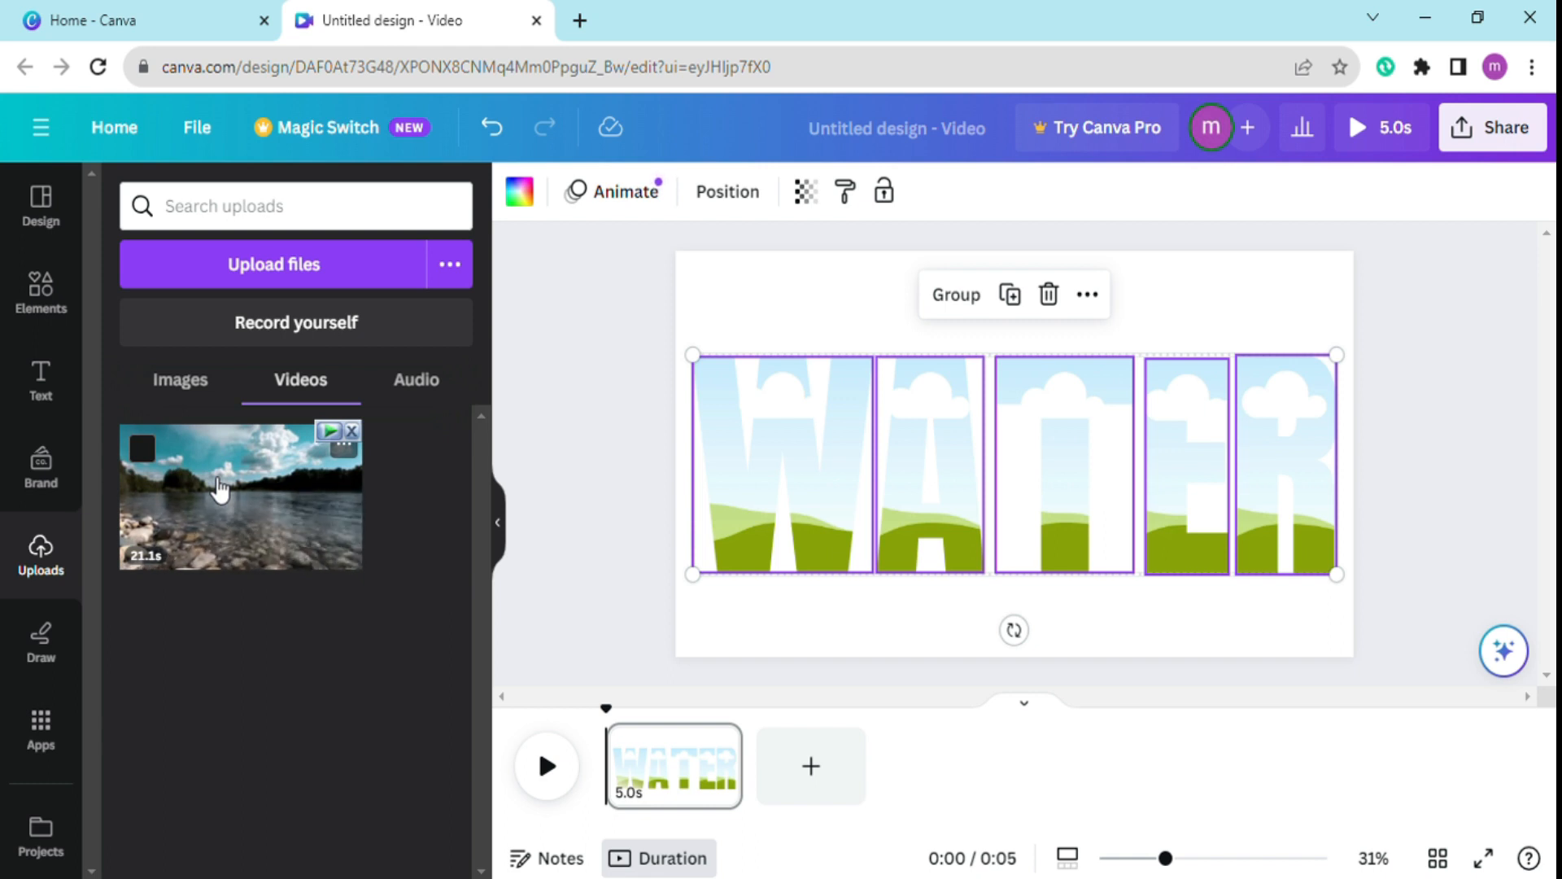
left_click_drag(210, 542, 746, 448)
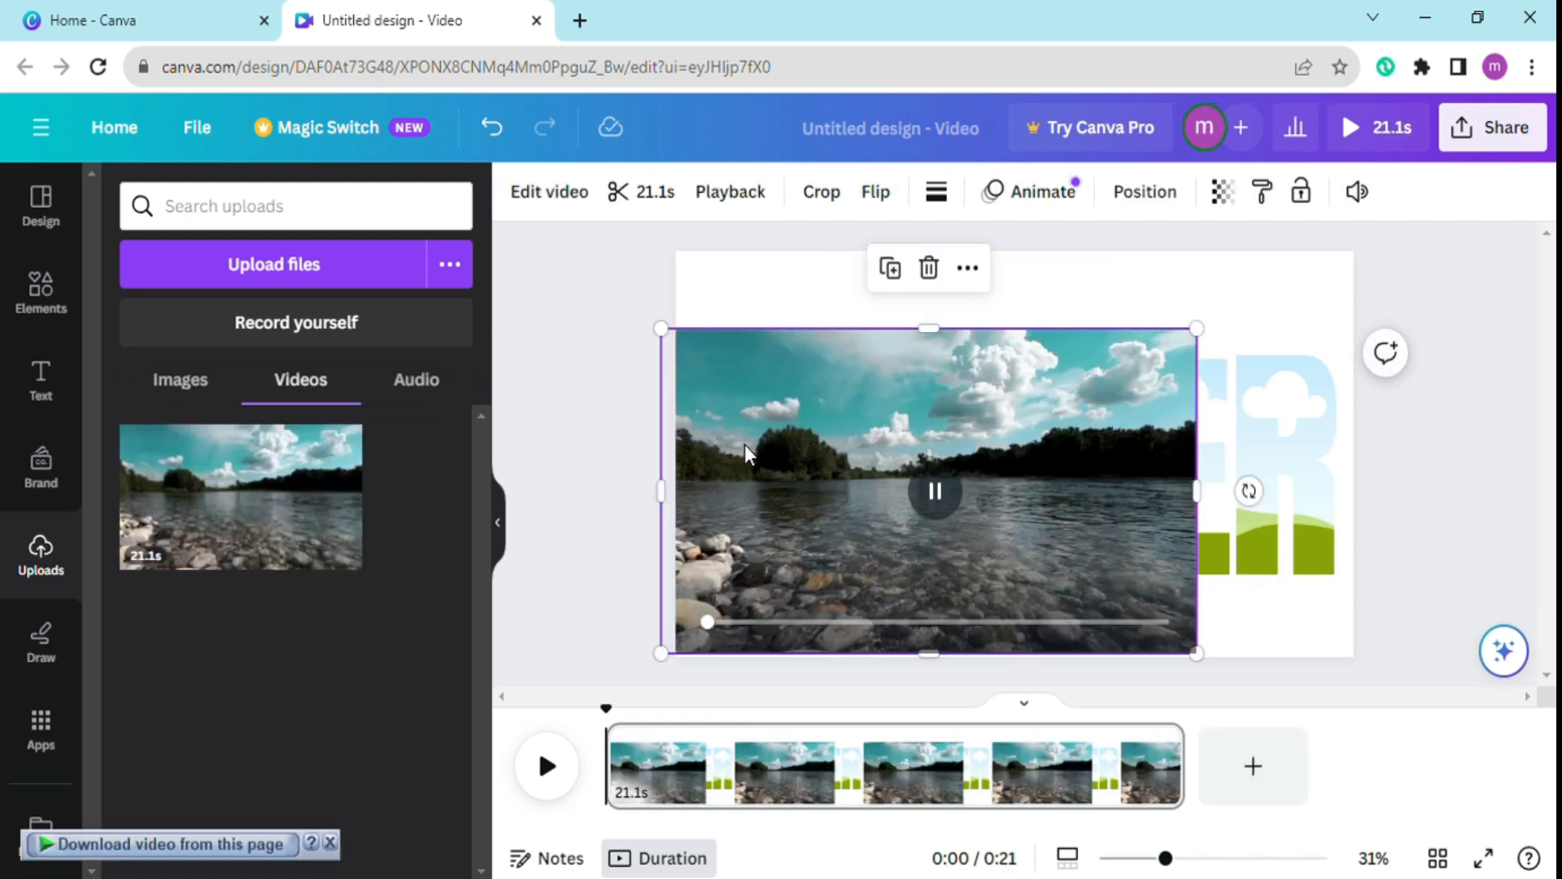
left_click_drag(1196, 491, 830, 525)
left_click_drag(746, 587, 783, 543)
left_click_drag(253, 455, 949, 430)
left_click_drag(244, 489, 1066, 465)
Fill the E and R letter frames with the same river video.
left_click_drag(1193, 446, 1063, 464)
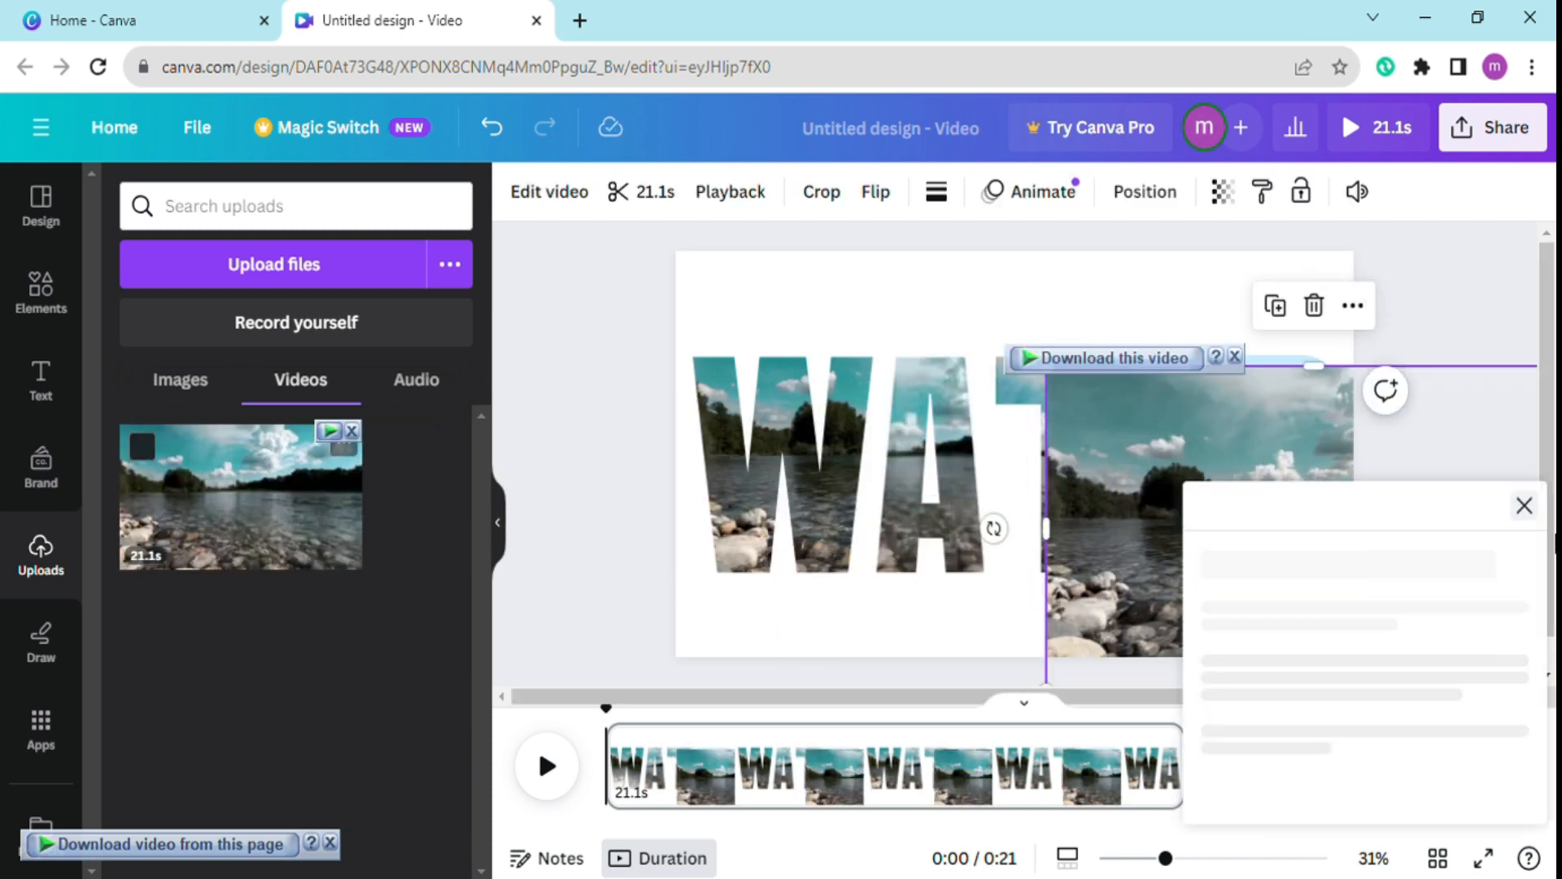
left_click_drag(1062, 552, 1139, 552)
left_click(1530, 398)
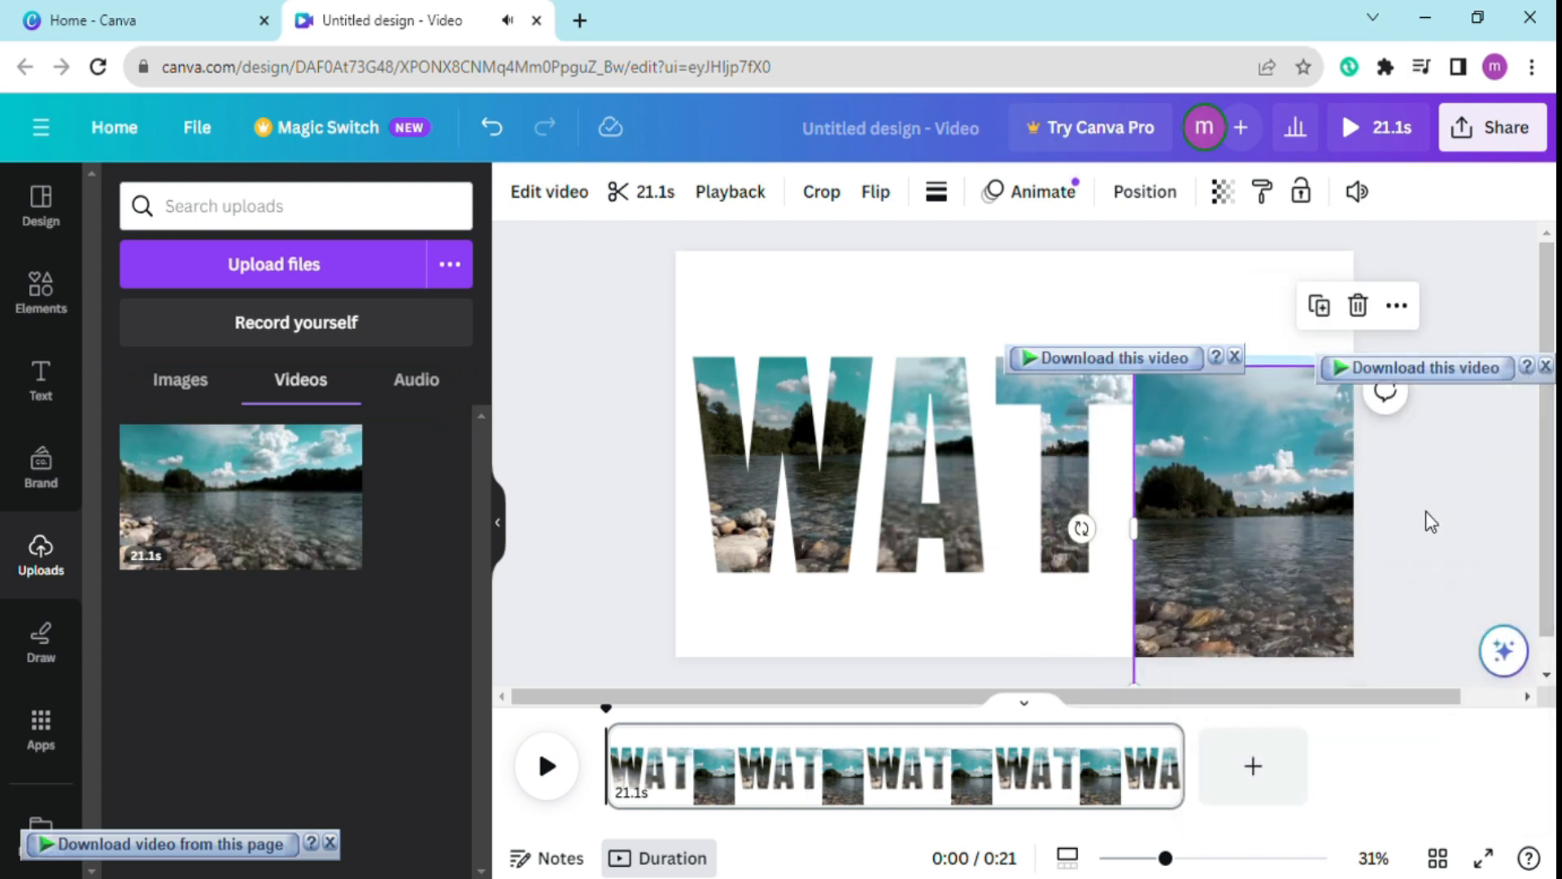
left_click_drag(1259, 534, 1227, 491)
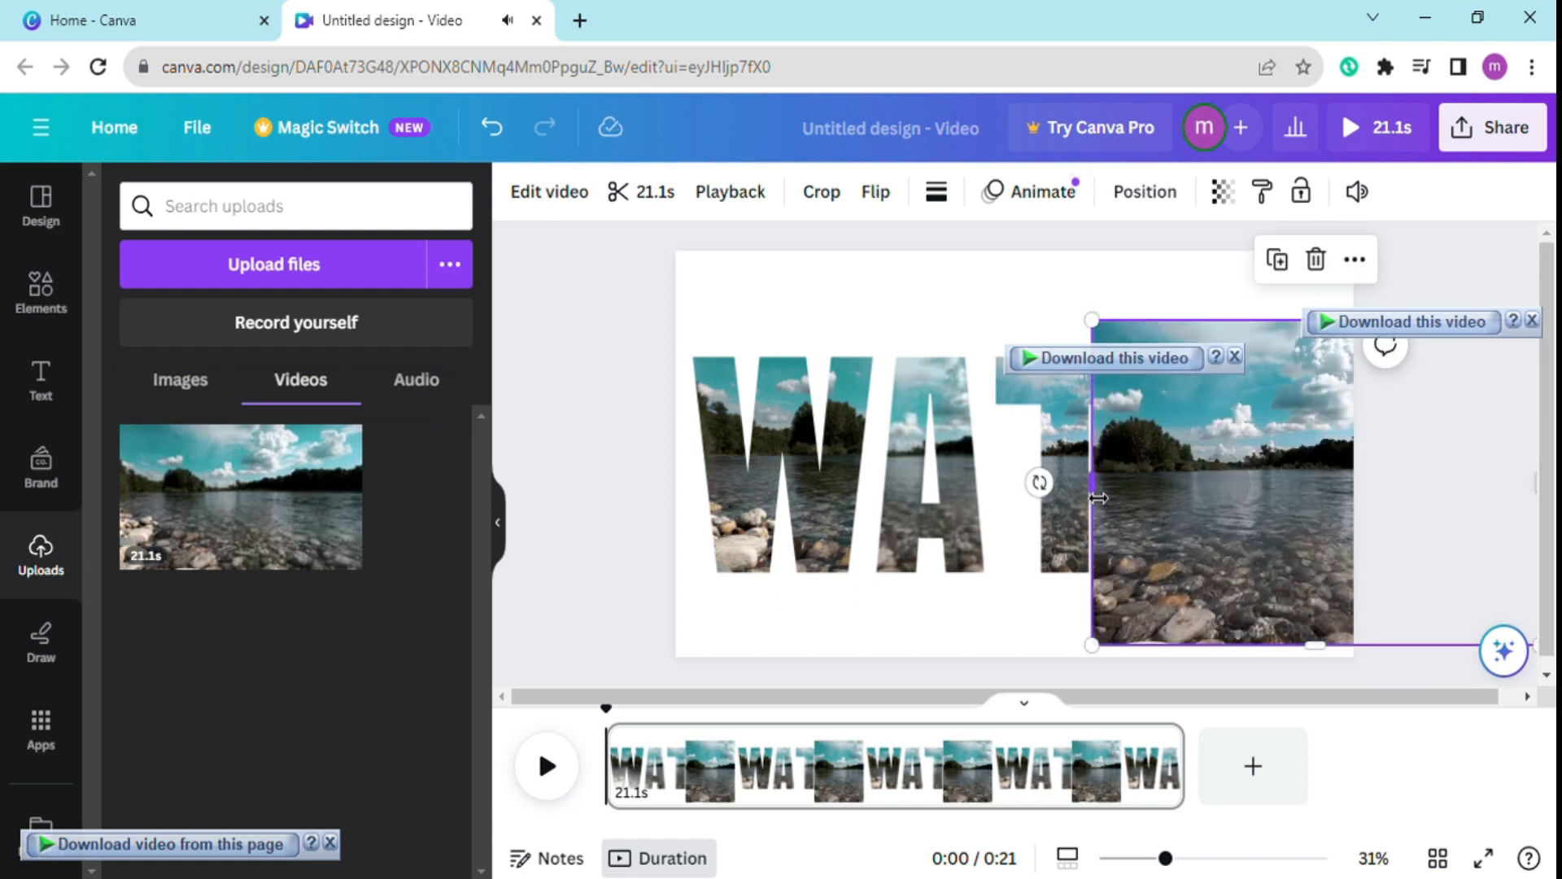
left_click_drag(1107, 498, 1177, 507)
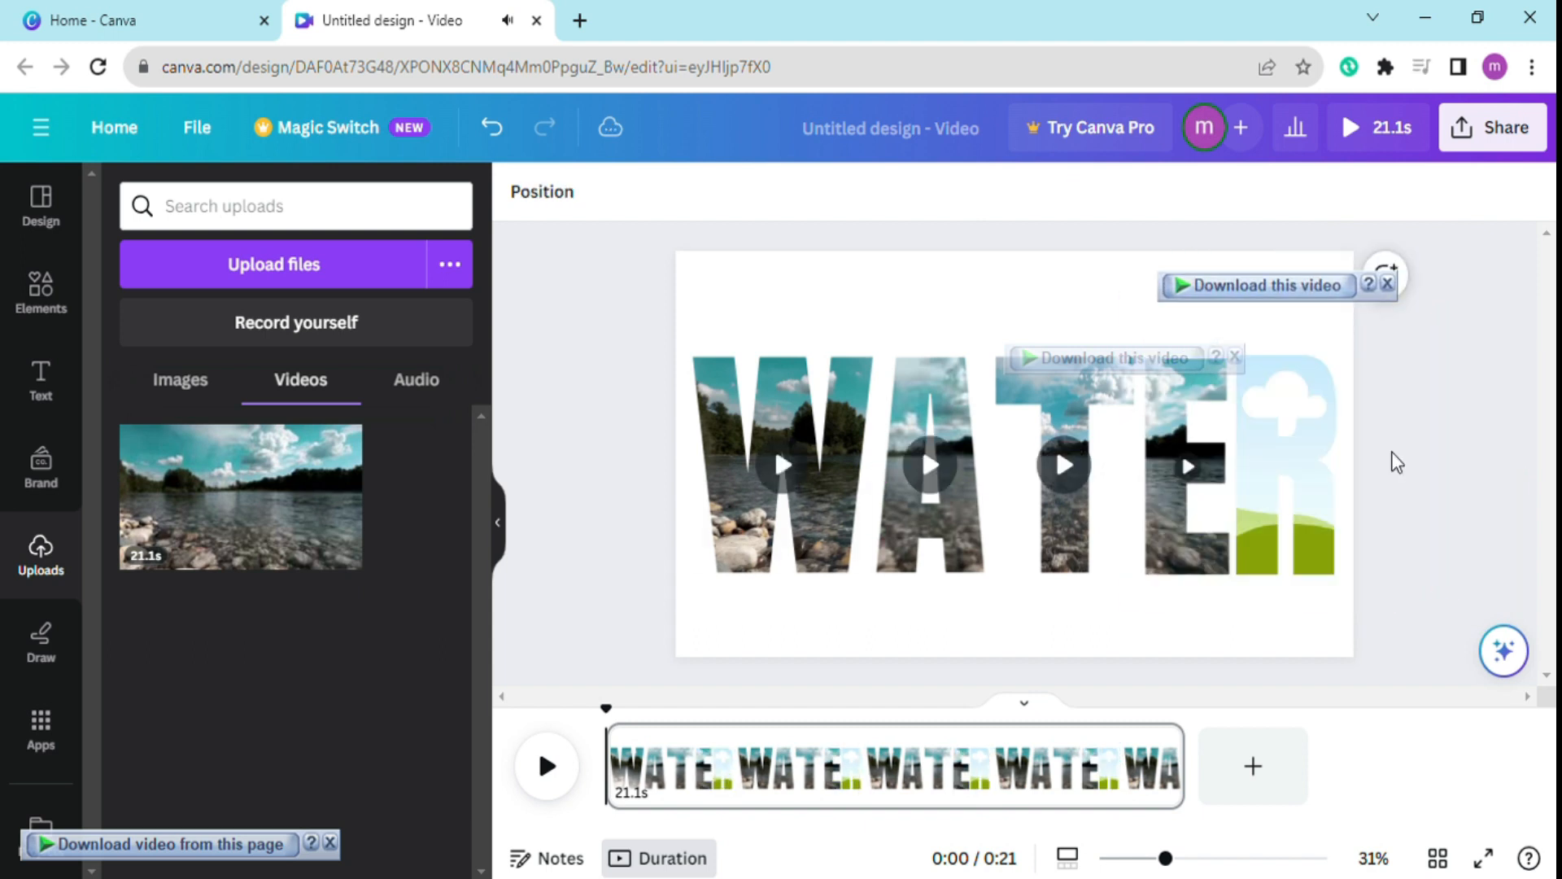
left_click_drag(781, 529, 1314, 445)
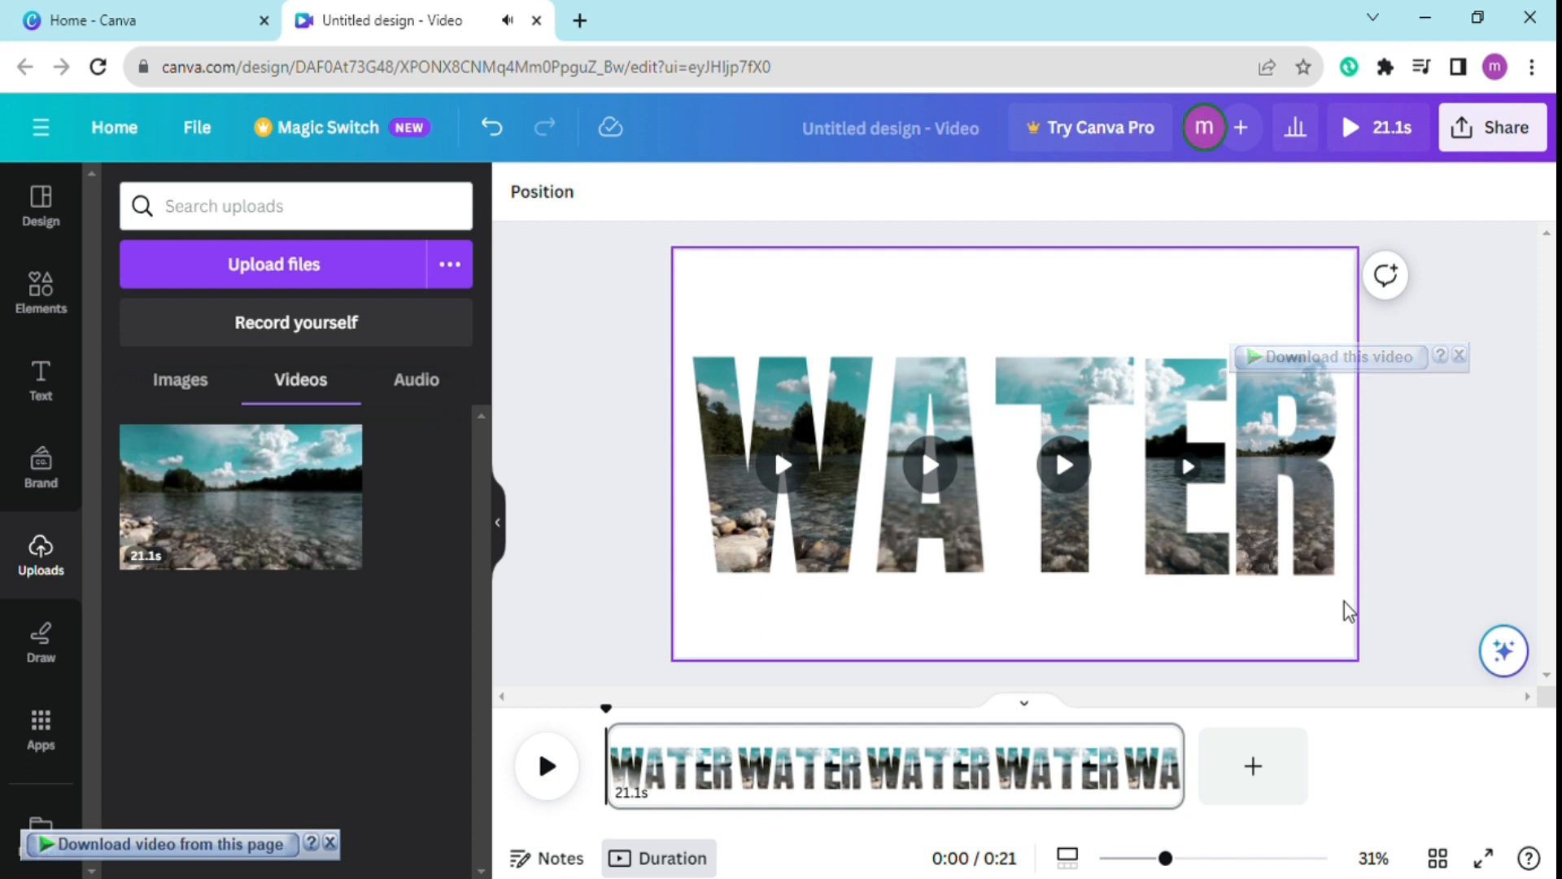
Add another copy of the river video, set it as the page background behind the letters and preview the design.
key("ctrl+a")
left_click_drag(248, 529, 896, 391)
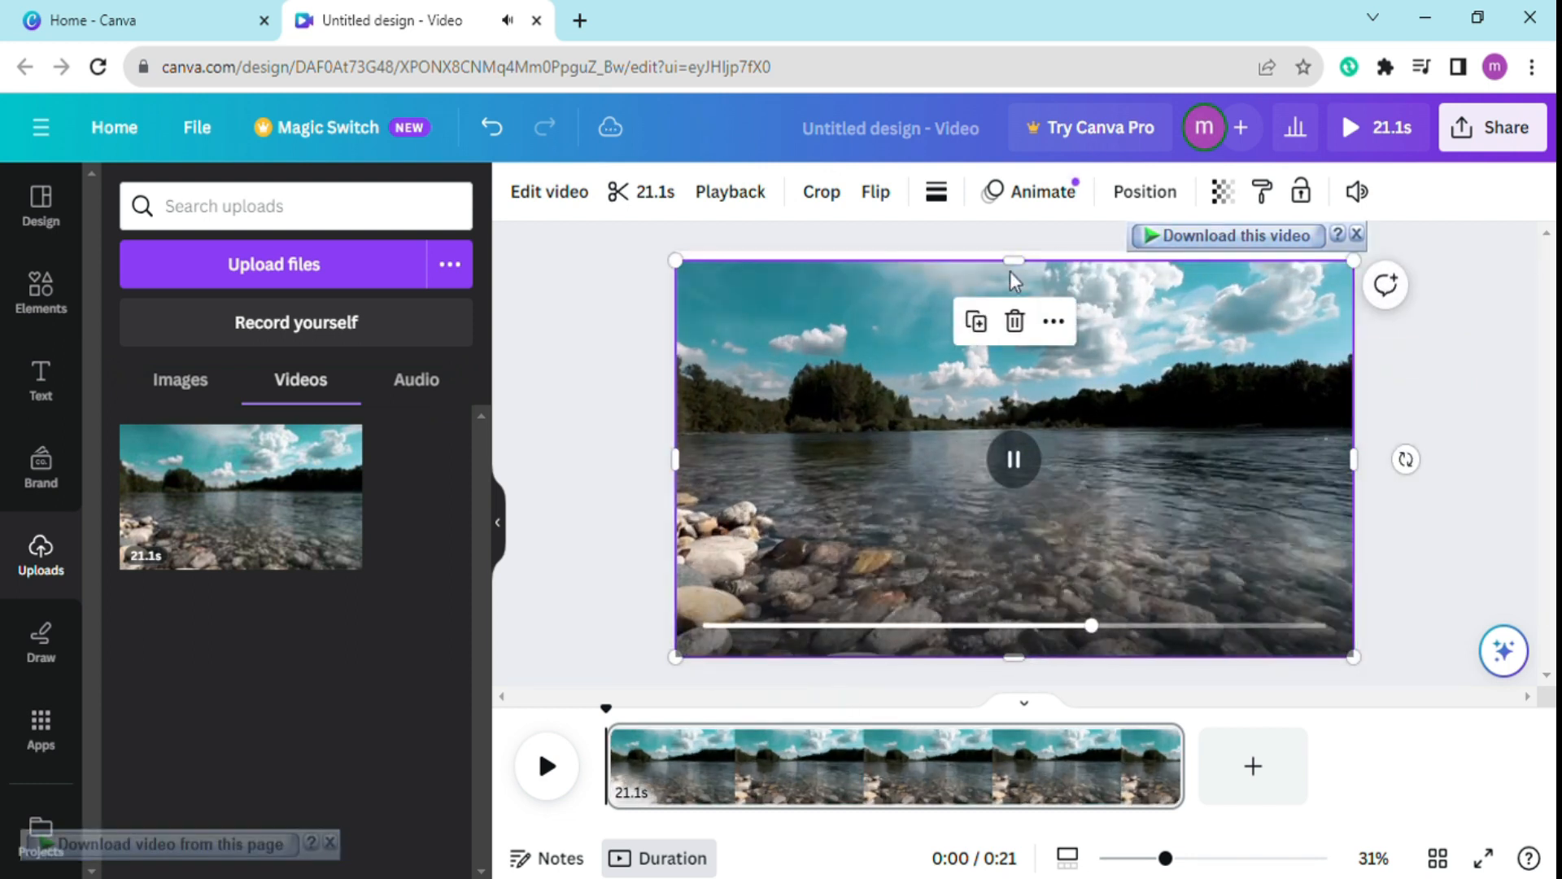
left_click_drag(1013, 261, 1030, 251)
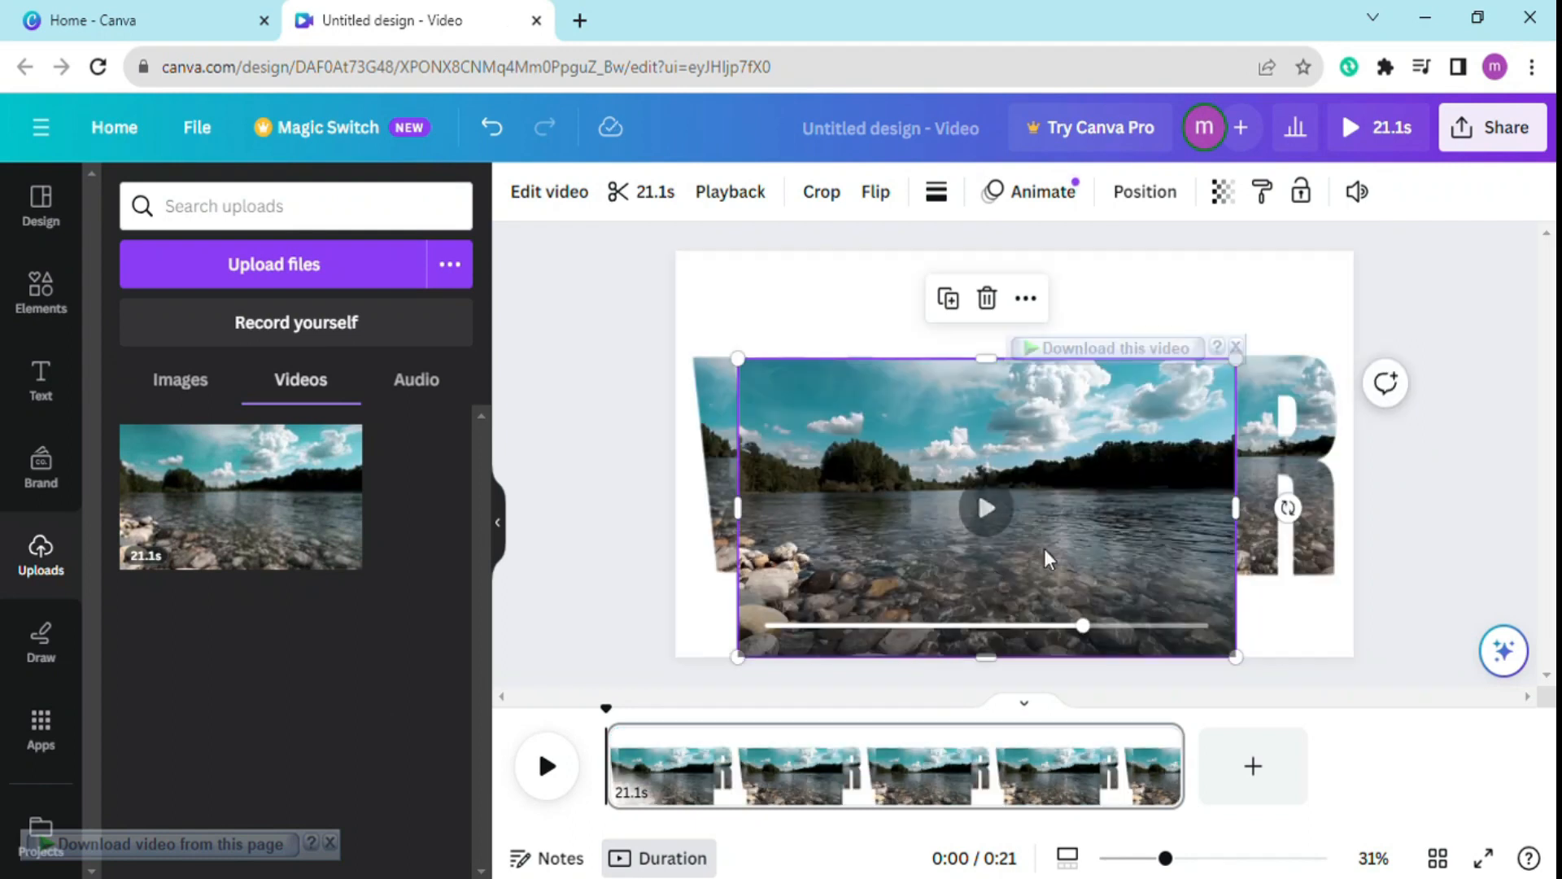
right_click(993, 574)
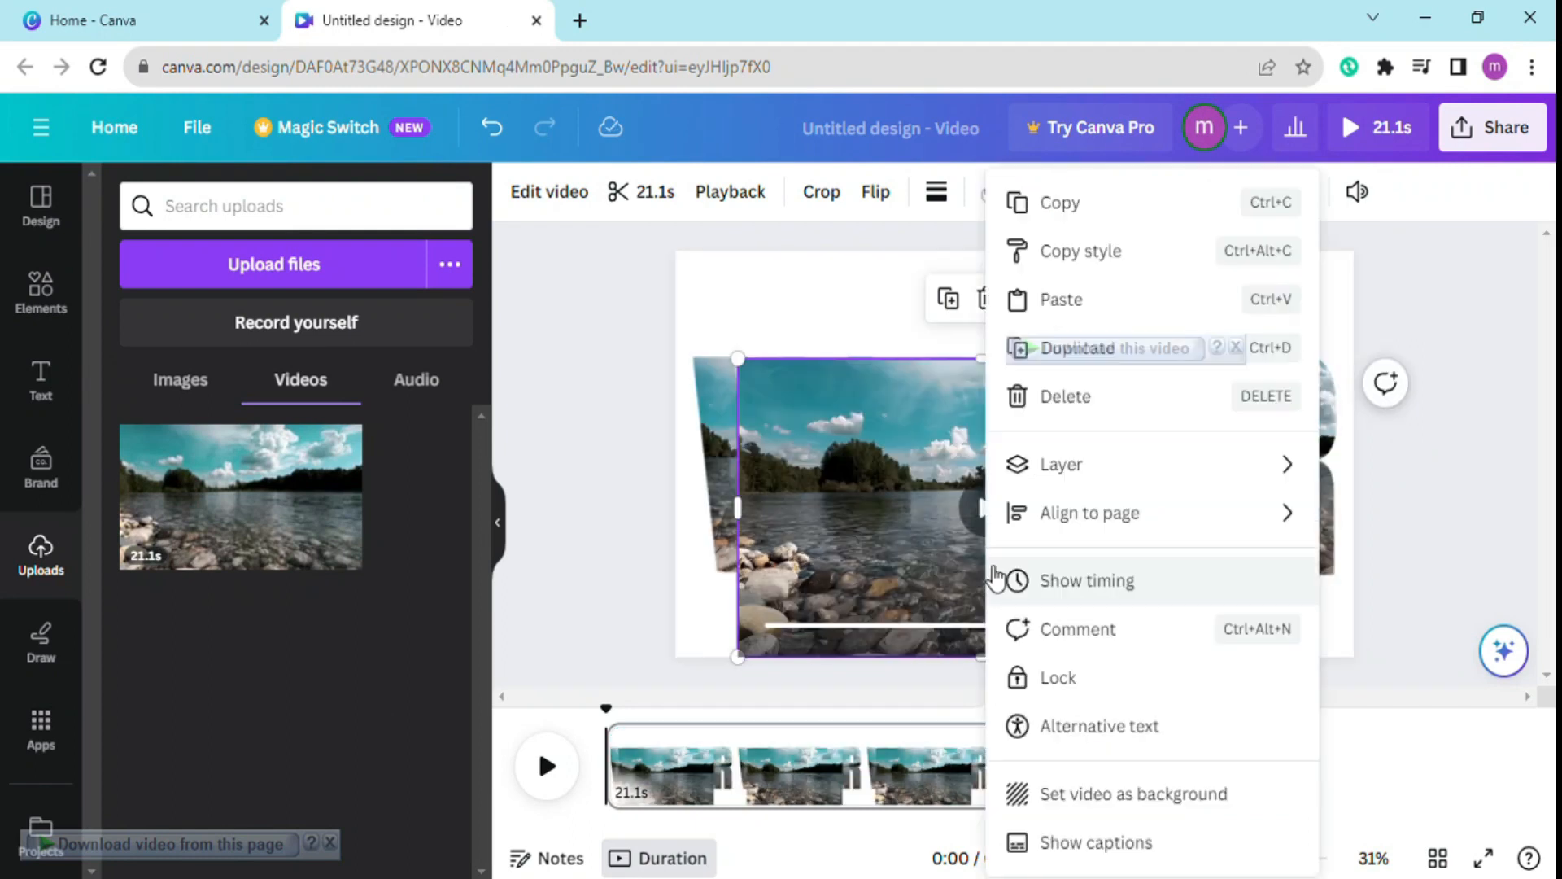
left_click(1127, 797)
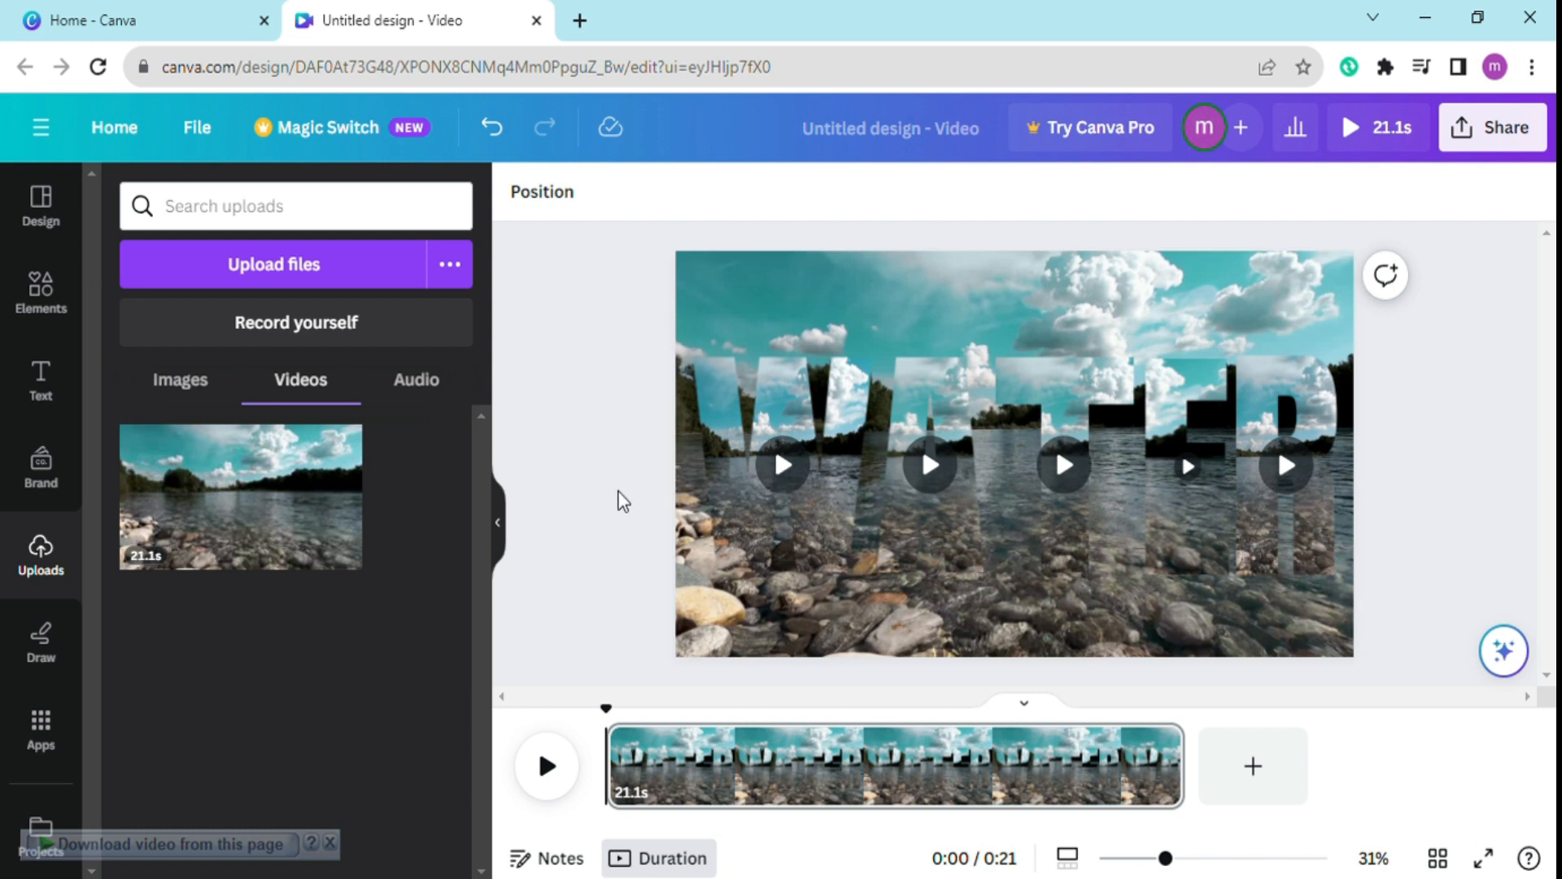
left_click(560, 773)
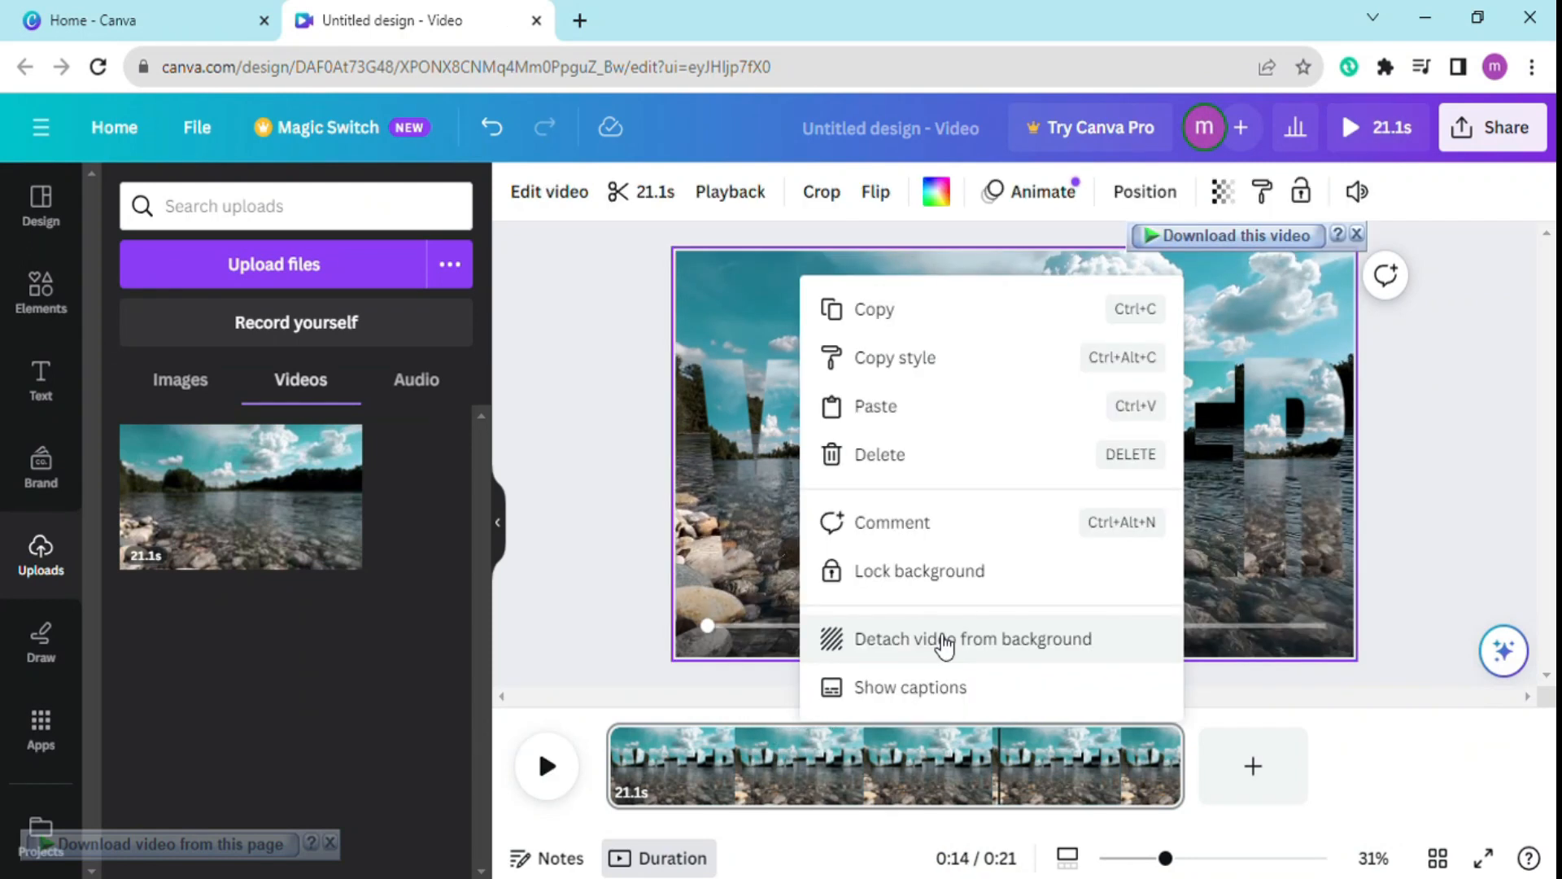
Detach the river video from the page background and delete it.
left_click(935, 638)
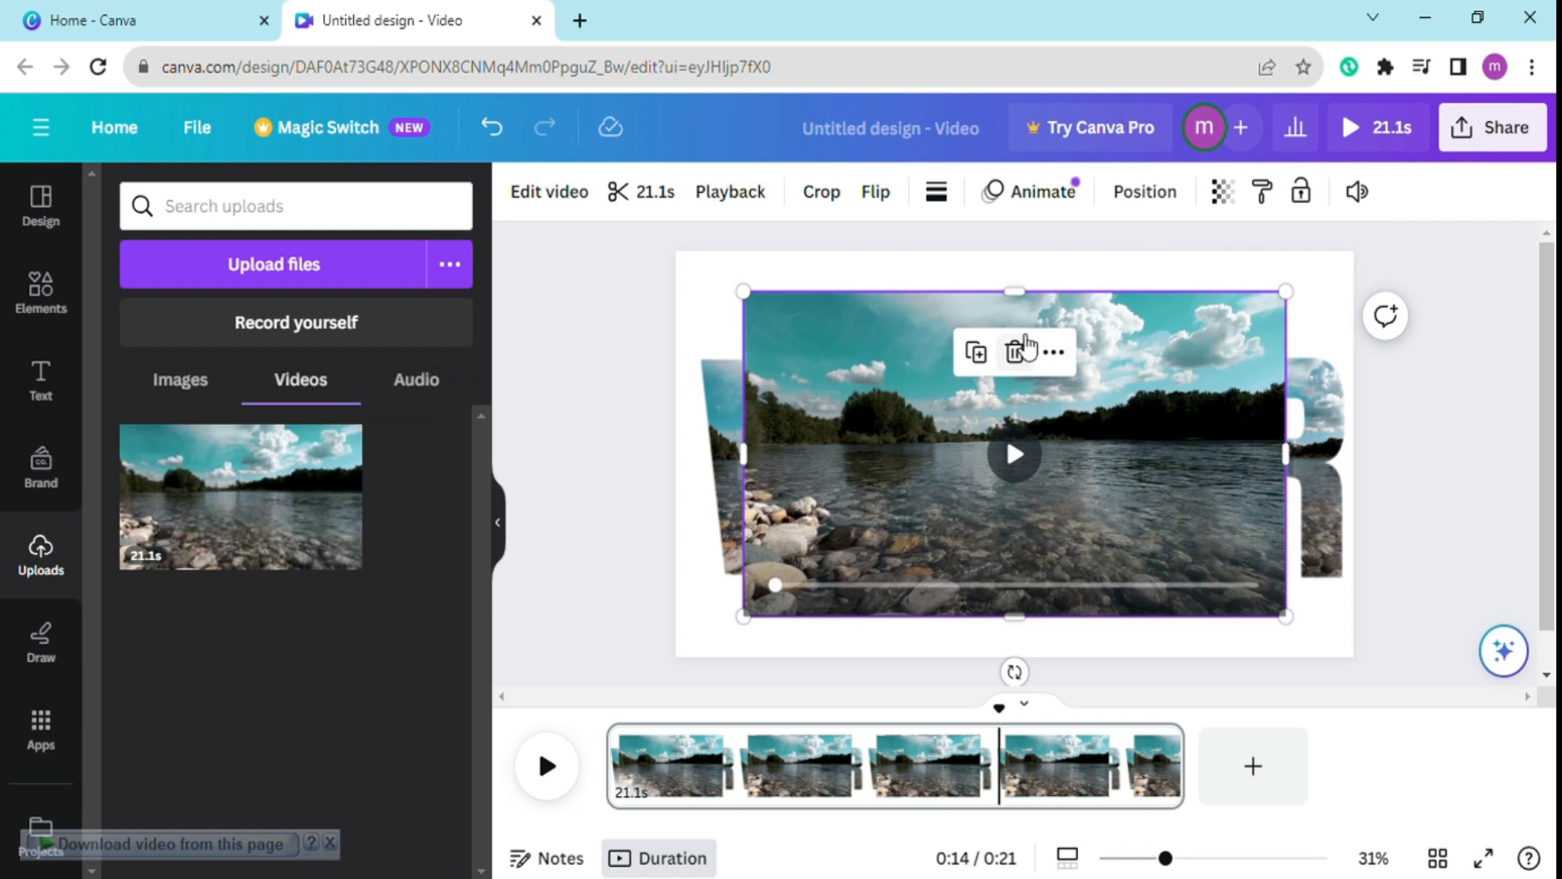
left_click(1015, 353)
Play back the design to check the river video moving inside the WATER letters, then pause it.
left_click(550, 771)
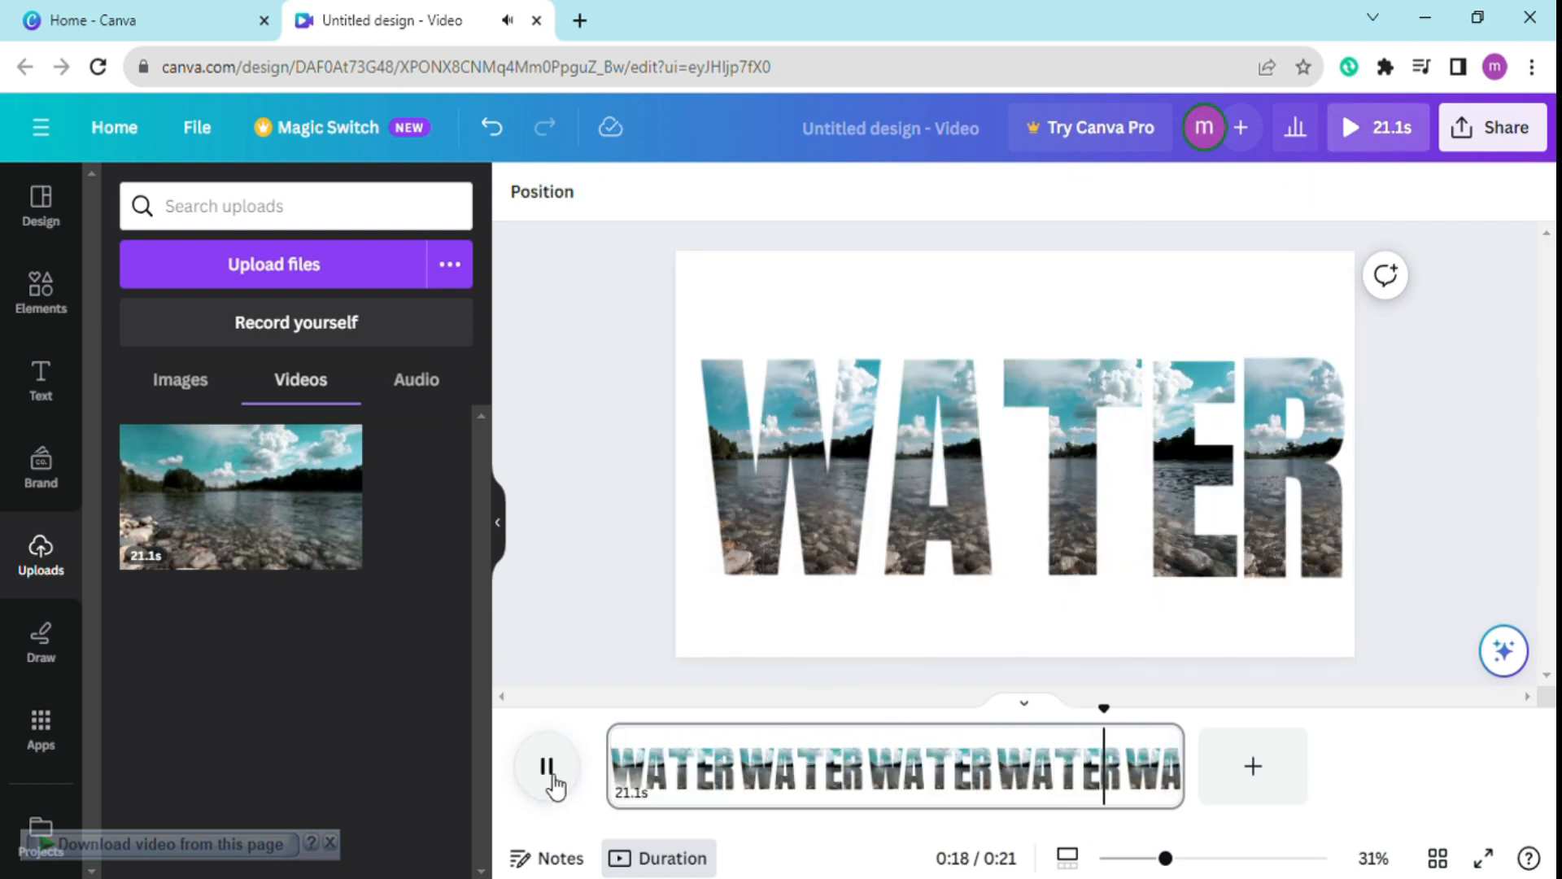
left_click(552, 777)
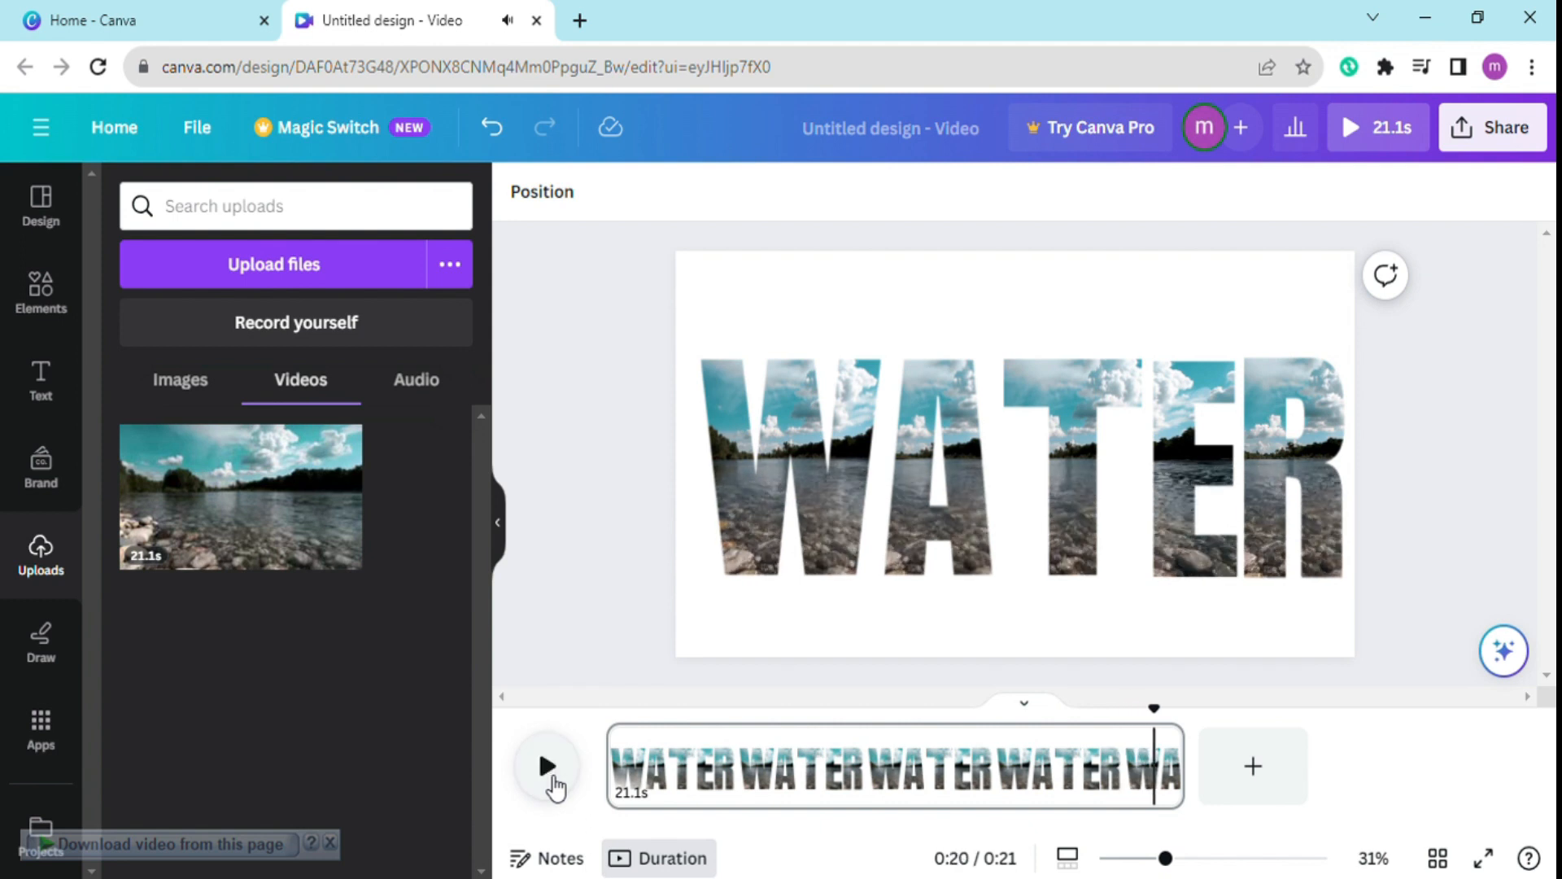